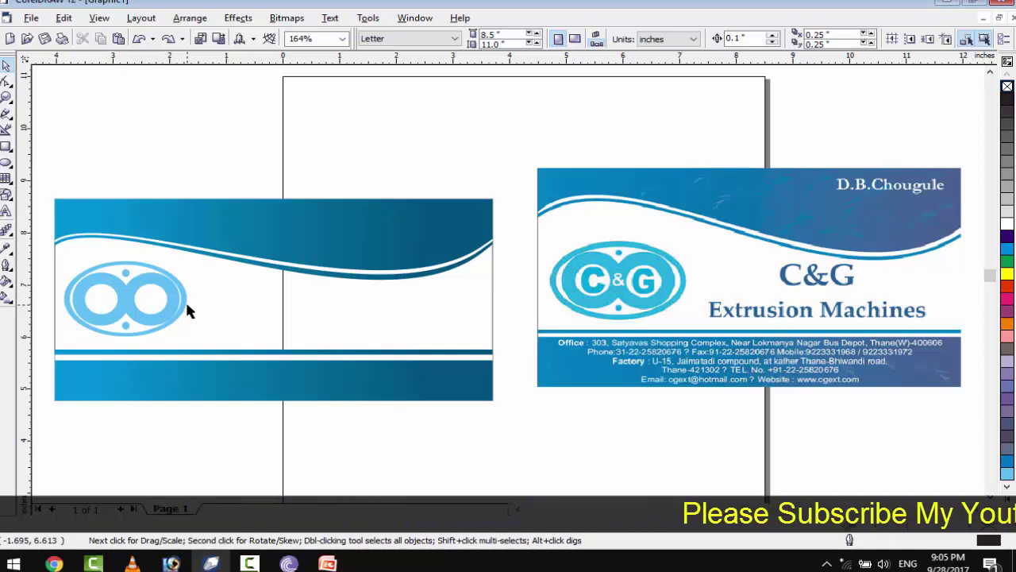
- Delete the finished card artwork beside the reference card image
left_click_drag(44, 181, 510, 454)
key("Delete")
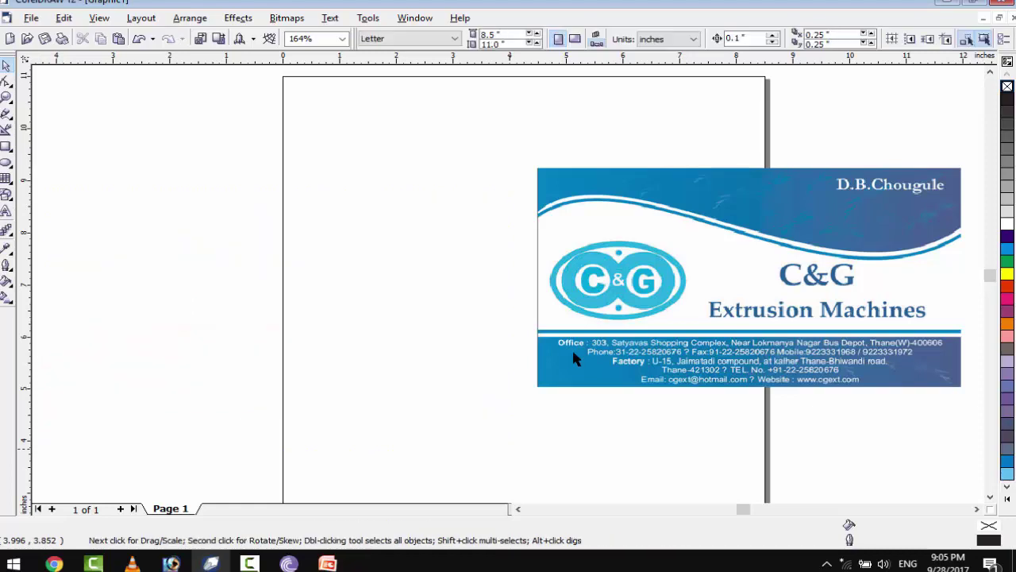
left_click(644, 292)
- Draw a rectangle beside the reference card and set its size to 5.0 by 2.5 inches
left_click(6, 147)
left_click_drag(89, 188, 419, 367)
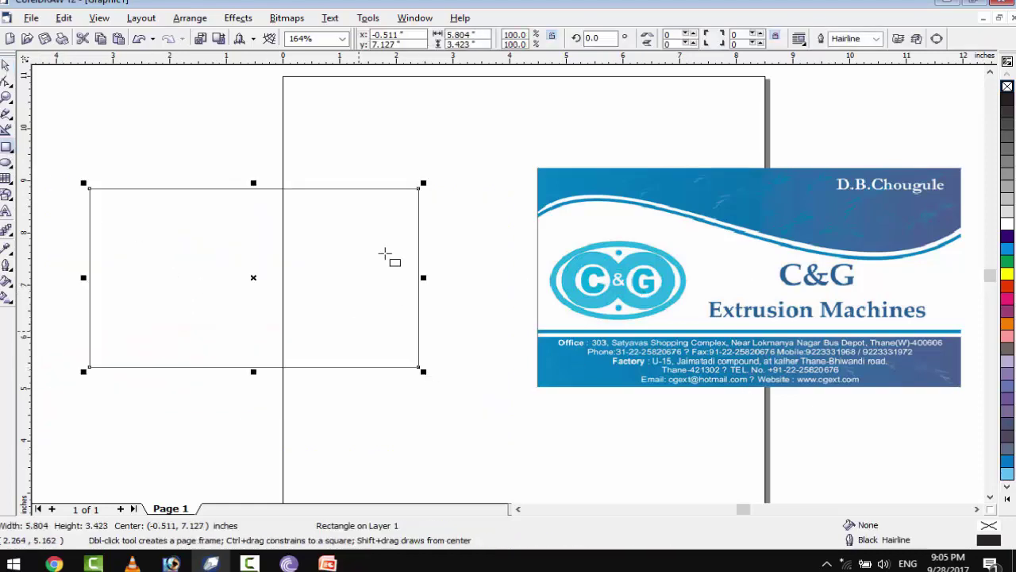
double_click(460, 35)
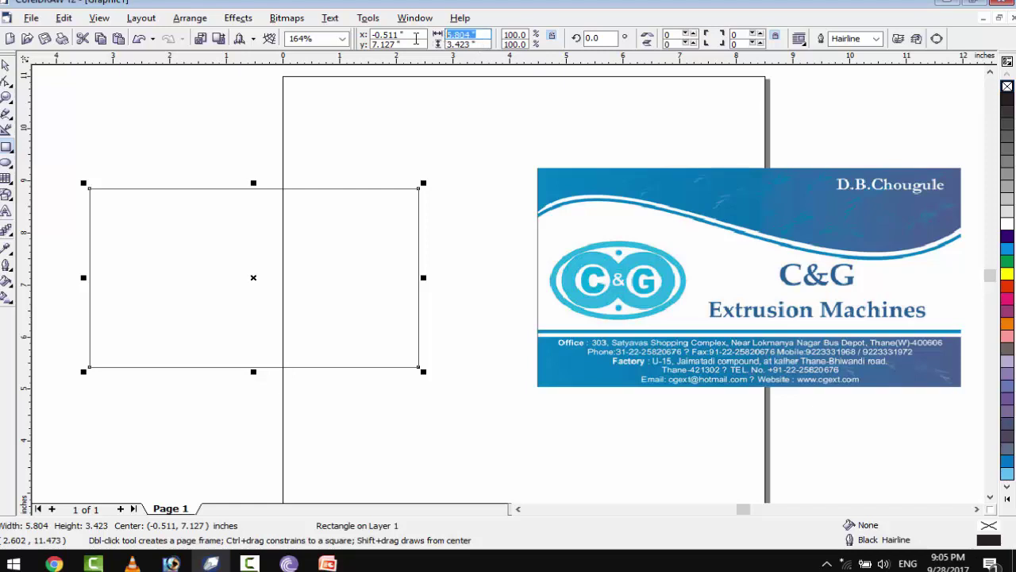
type("5.0")
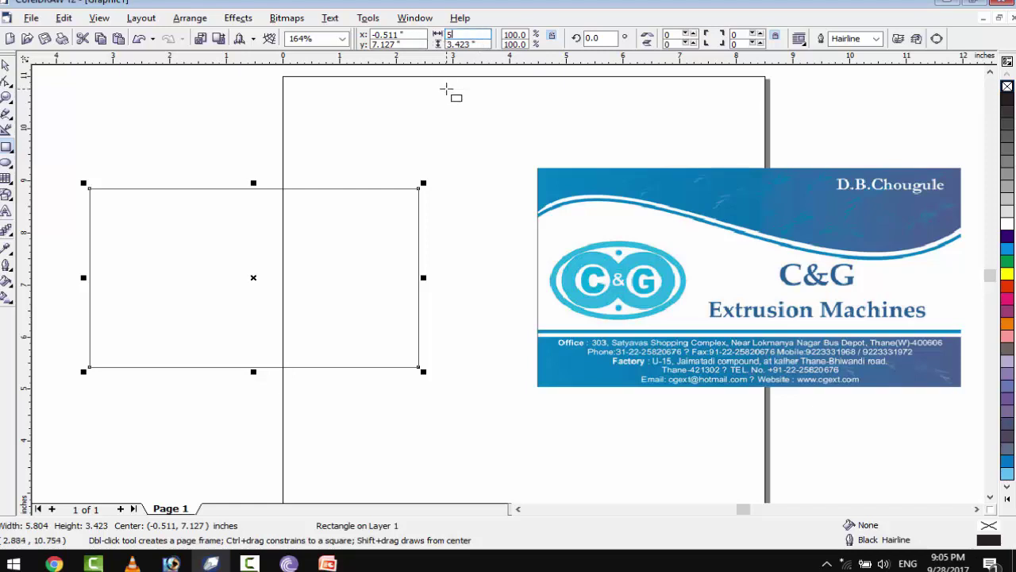
key("Tab")
type("2.5")
key("Return")
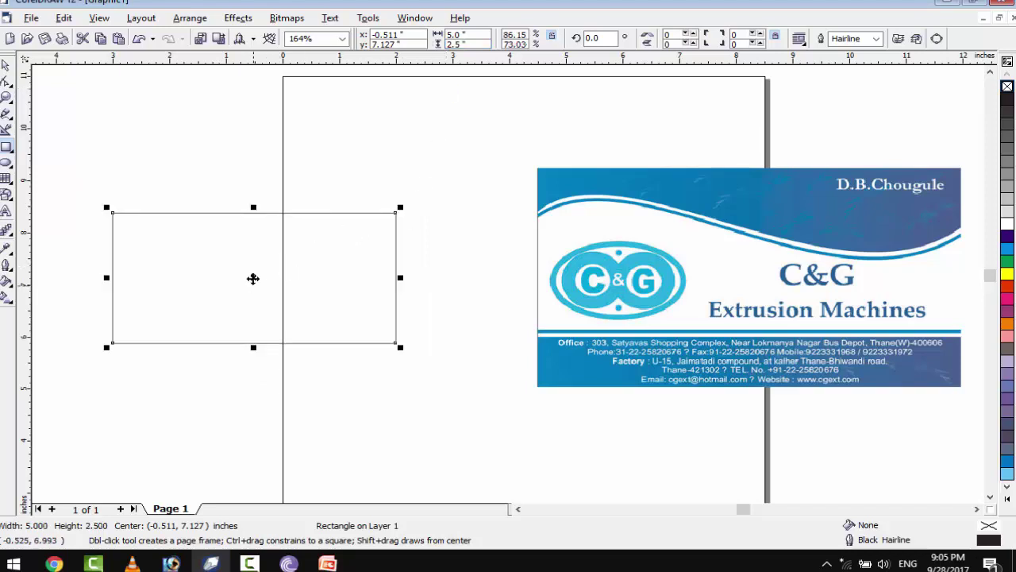
- Scale the reference card image down to about 4.46 by 2.51 inches and place it closer to the rectangle
left_click(6, 65)
left_click(566, 212)
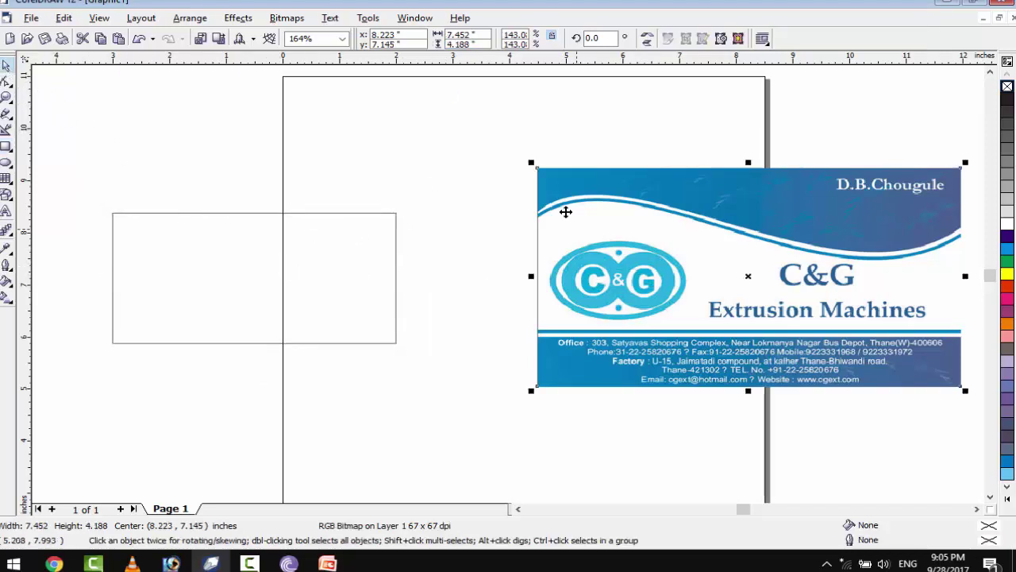
left_click_drag(531, 162, 707, 254)
left_click_drag(790, 314, 589, 288)
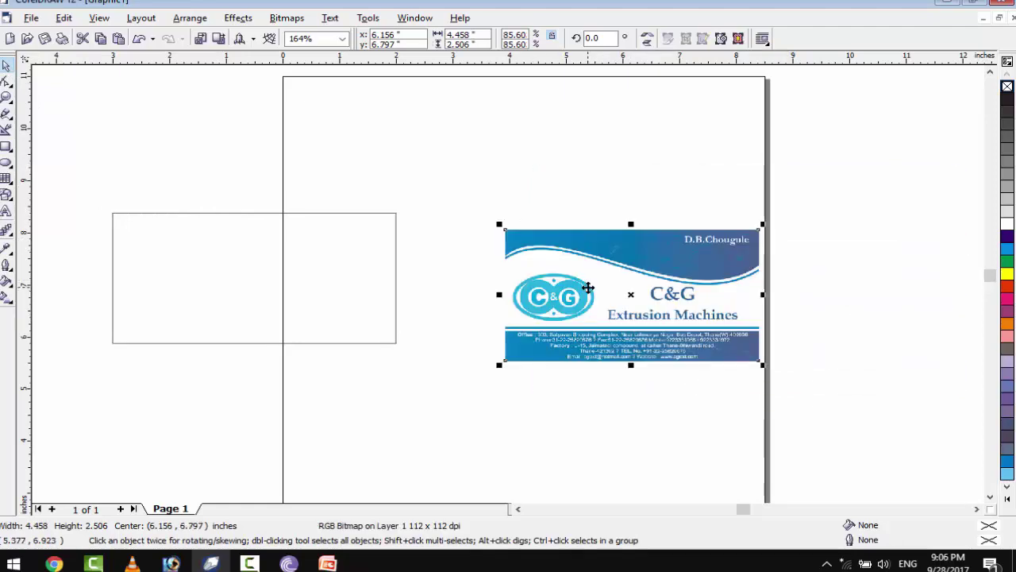
key("F4")
left_click(424, 294)
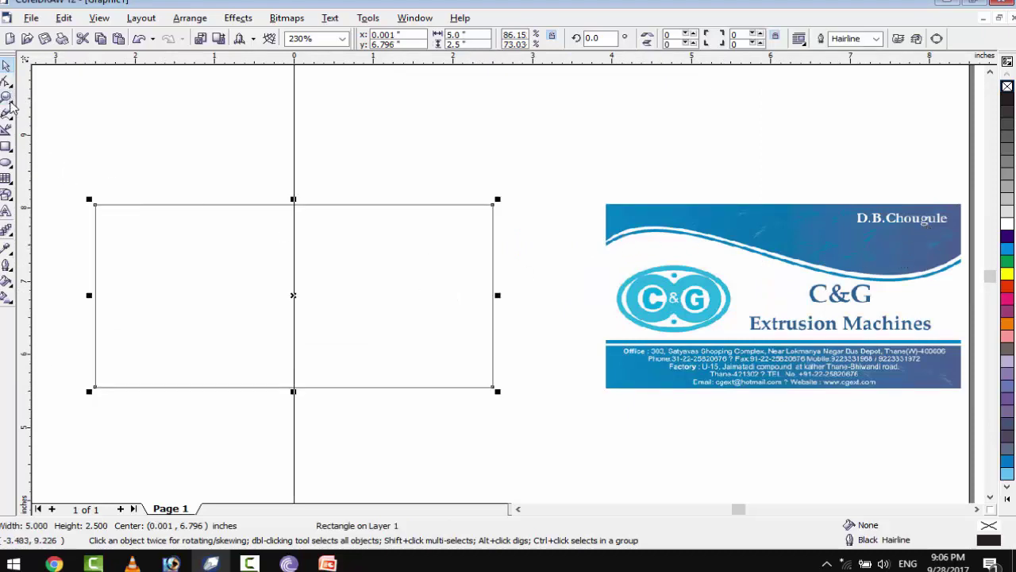
- Draw a wavy freehand curve about 5.14 by 2.66 inches over the rectangle and card, close it and fill it blue
left_click(9, 113)
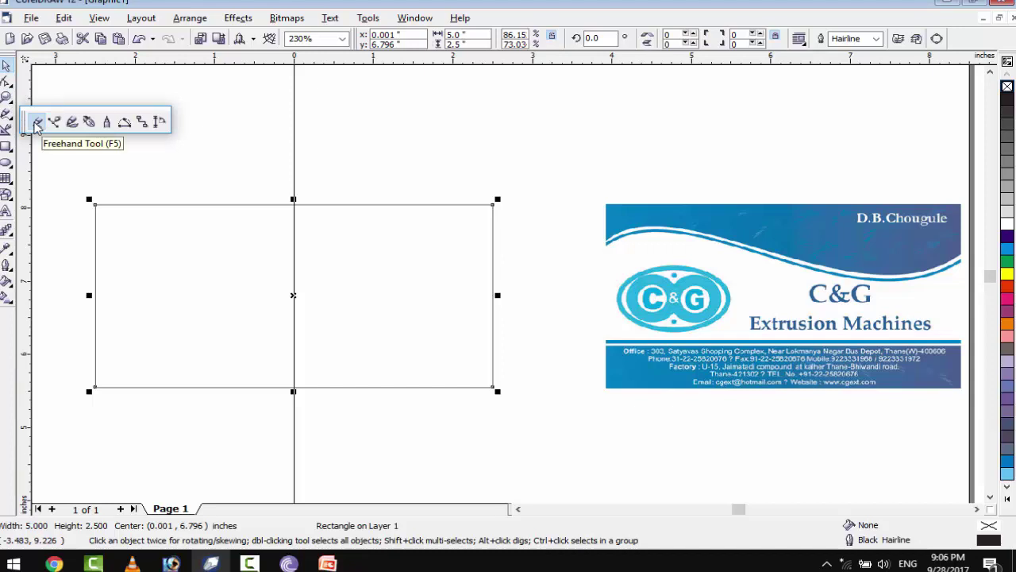
left_click(36, 123)
mouse_move(373, 162)
left_mouse_down()
mouse_move(710, 145)
mouse_move(705, 193)
mouse_move(501, 254)
mouse_move(418, 292)
mouse_move(327, 290)
mouse_move(298, 226)
mouse_move(302, 172)
mouse_move(381, 242)
mouse_move(424, 227)
mouse_move(327, 159)
mouse_move(337, 104)
left_mouse_up()
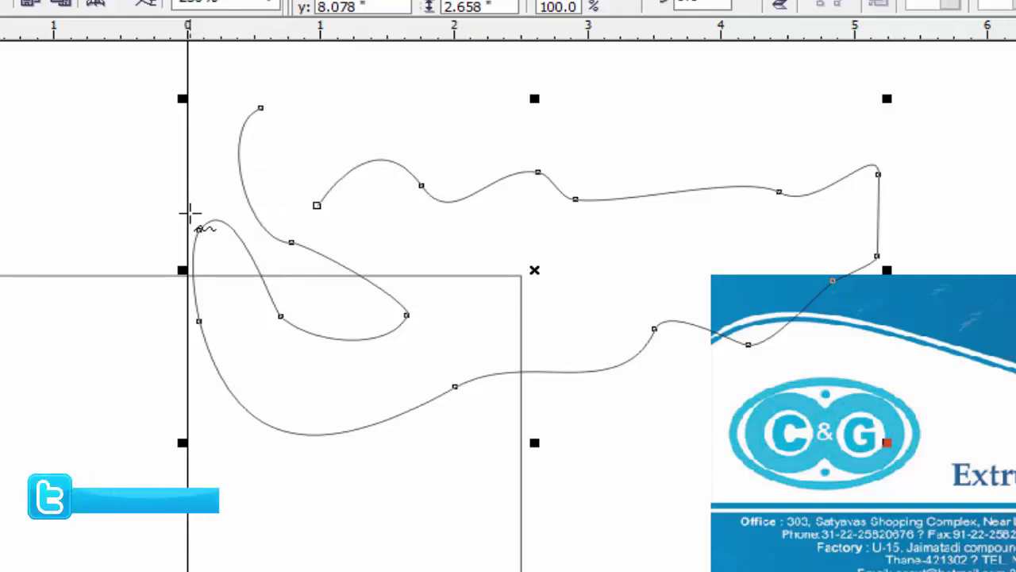
left_click(262, 108)
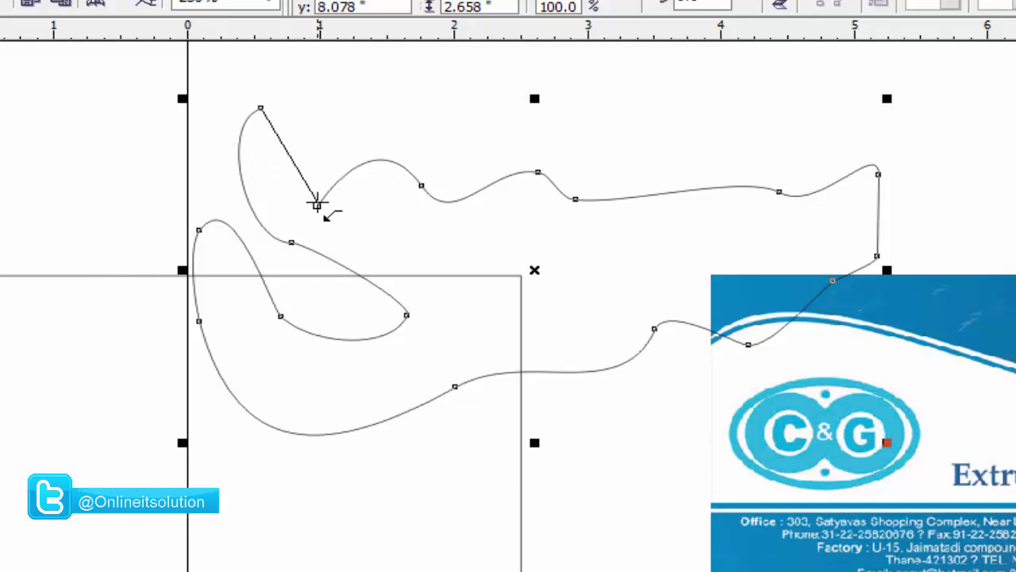
left_click(317, 205)
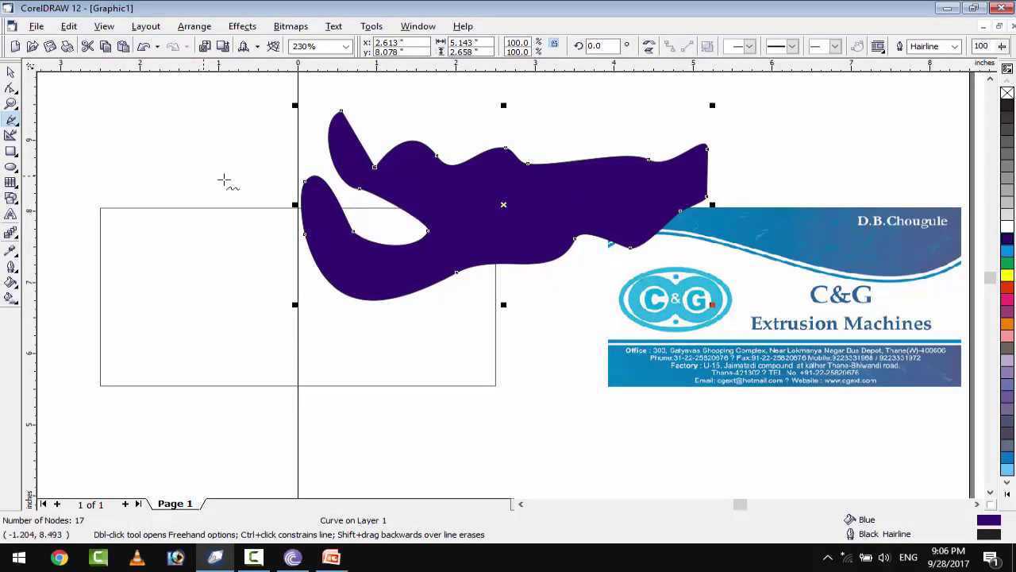
- Draw a closed four-sided shape about 1.67 by 2.62 inches from straight Freehand segments over the rectangle's upper-left corner
left_click(128, 111)
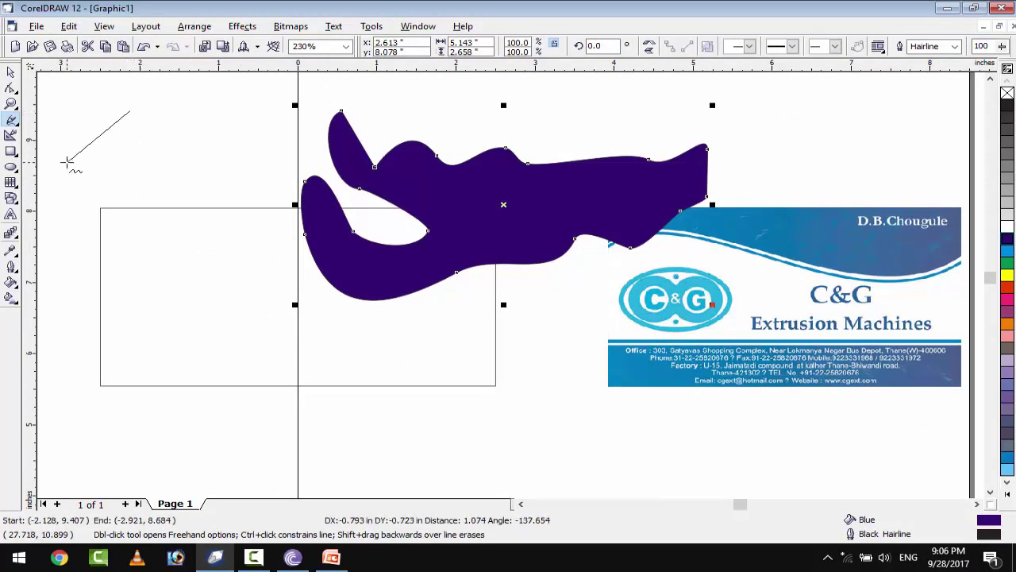
left_click(67, 163)
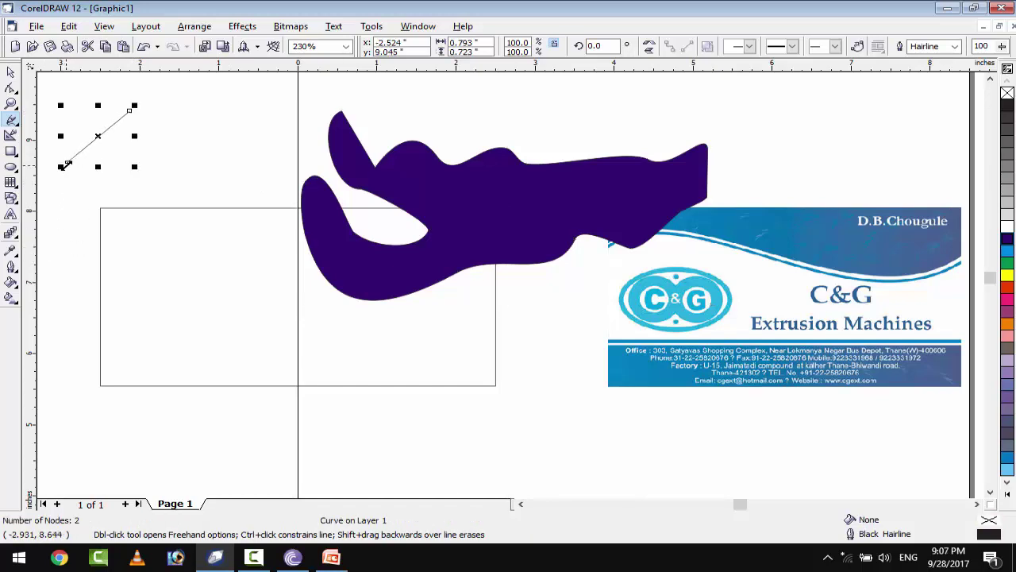
left_click(67, 163)
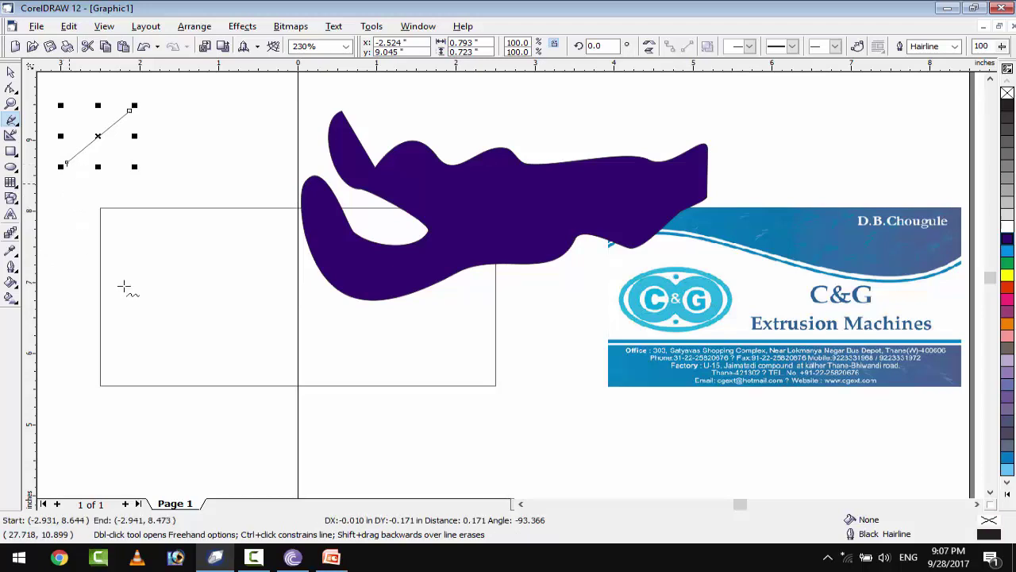
left_click(199, 298)
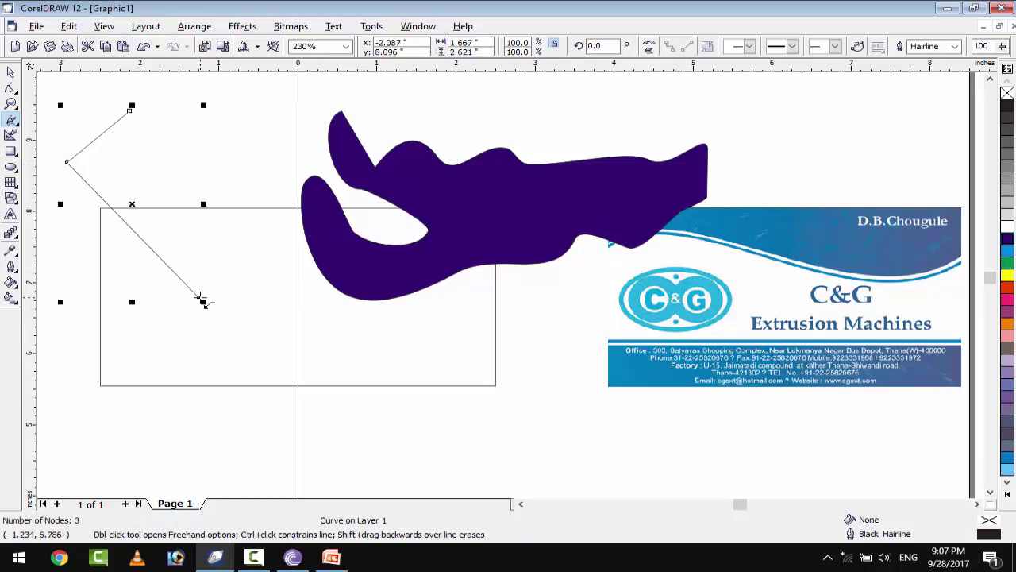
left_click(200, 300)
left_click(179, 131)
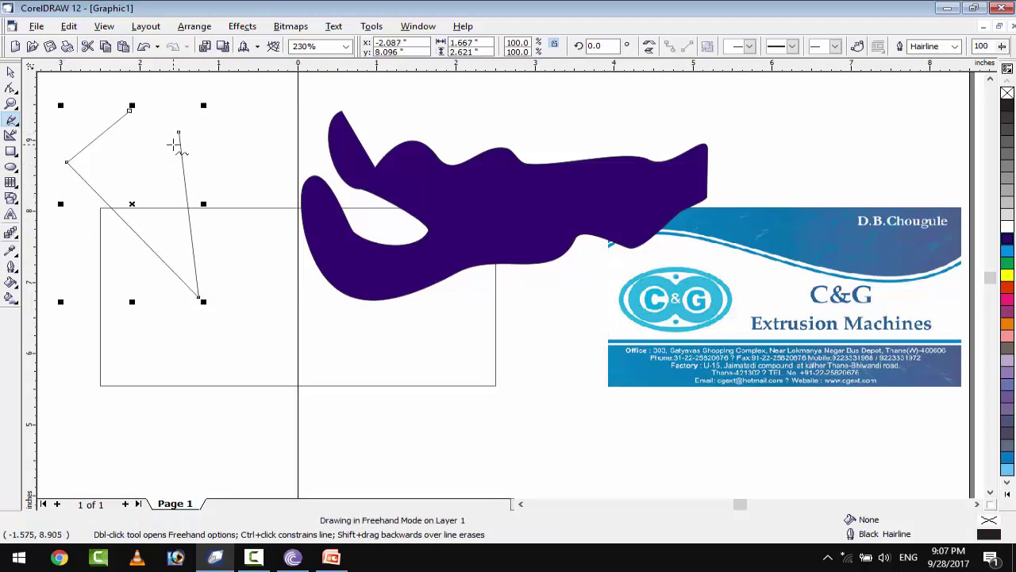
left_click(178, 131)
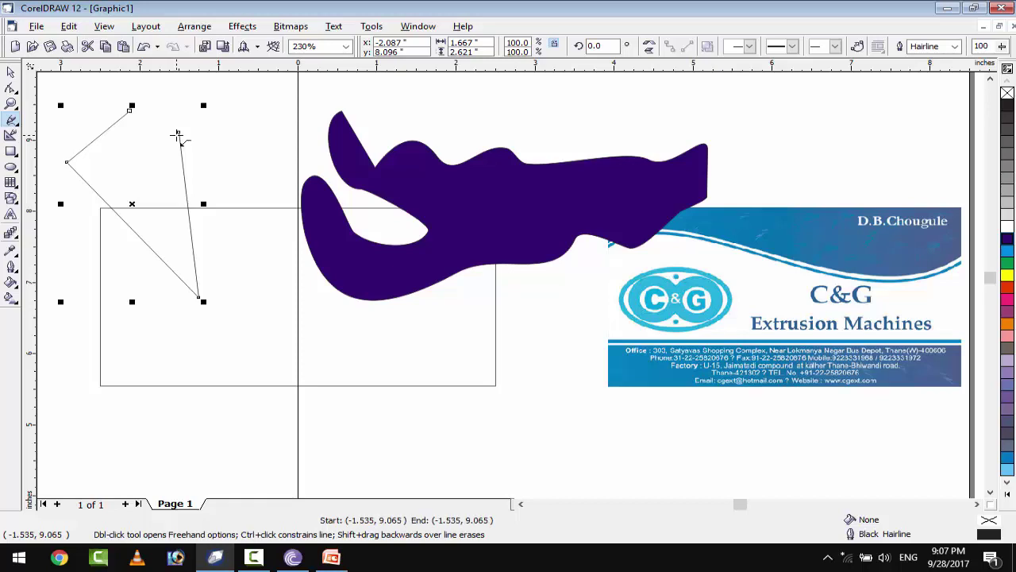
left_click(130, 111)
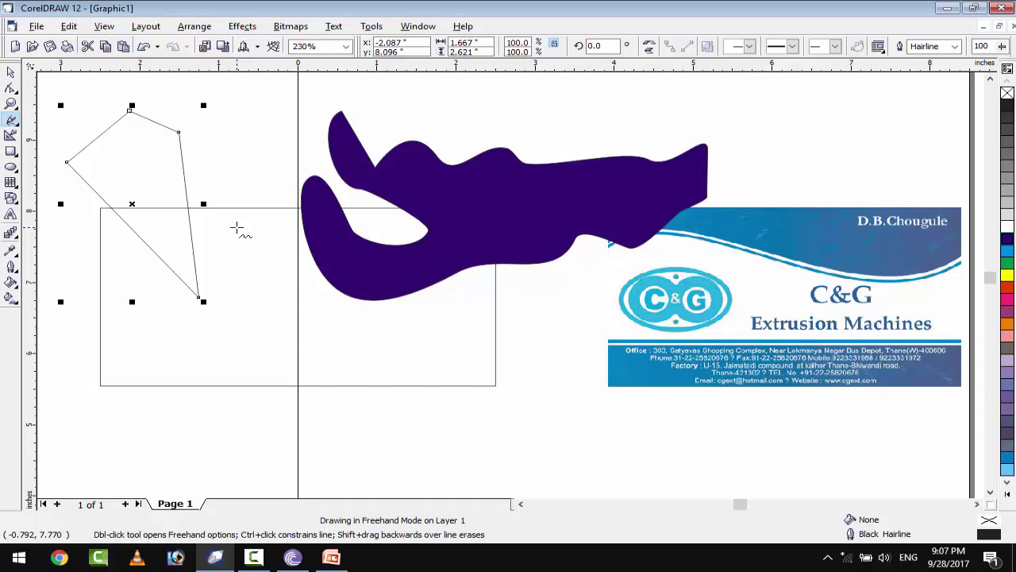
- Delete the four-sided practice outline and the blue freehand shape
key("Delete")
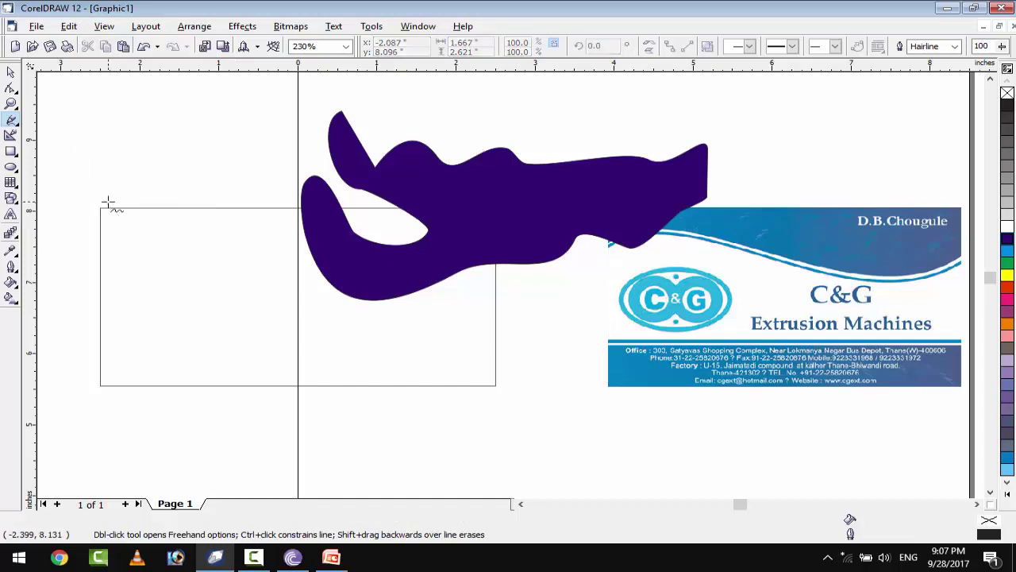
left_click(11, 71)
left_click(545, 199)
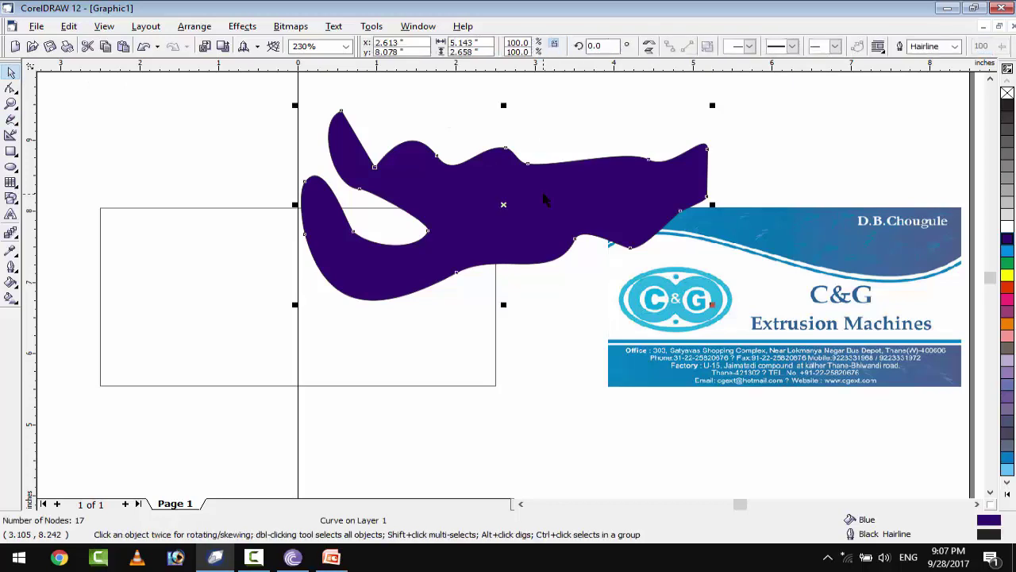
key("Delete")
- Draw a closed freehand shape about 5.77 by 2.76 inches over the rectangle's upper part, with a wavy lower edge extending past both sides
left_click(443, 243)
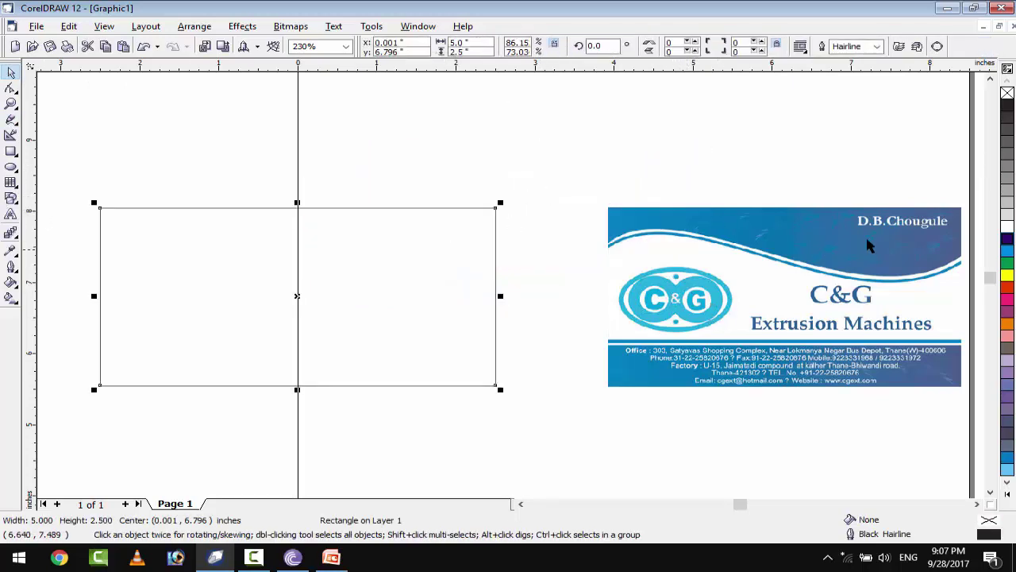
left_click(11, 119)
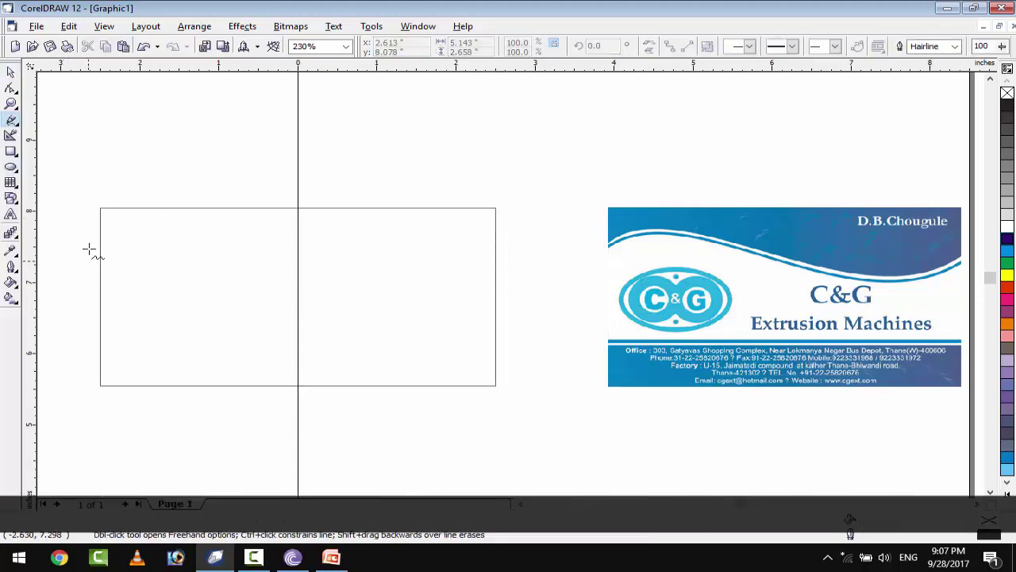
mouse_move(91, 264)
left_mouse_down()
mouse_move(120, 240)
mouse_move(213, 242)
mouse_move(269, 286)
mouse_move(418, 317)
mouse_move(492, 300)
mouse_move(541, 225)
mouse_move(497, 151)
mouse_move(314, 126)
mouse_move(150, 127)
mouse_move(87, 184)
left_mouse_up()
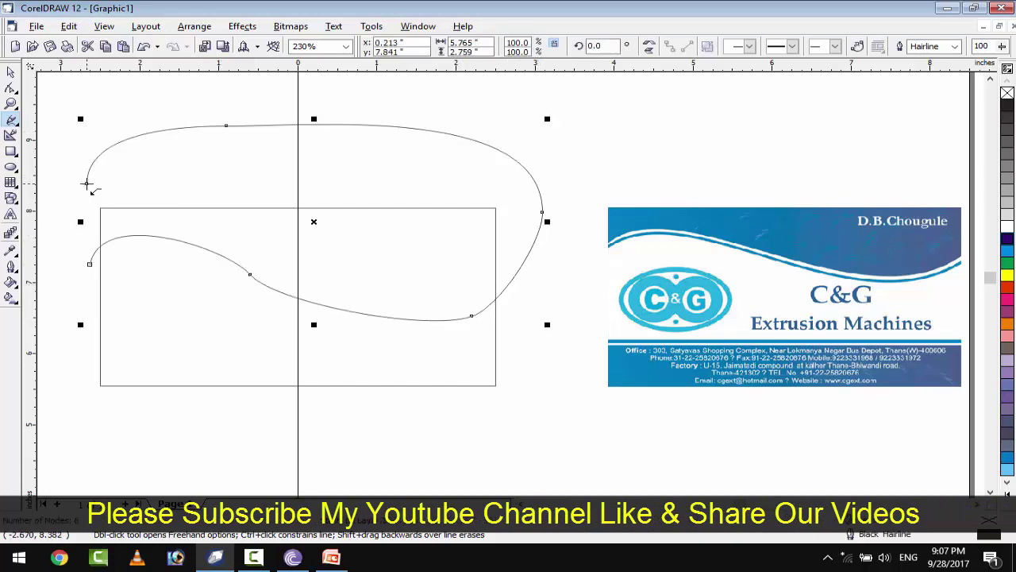
left_click(87, 184)
left_click(89, 265)
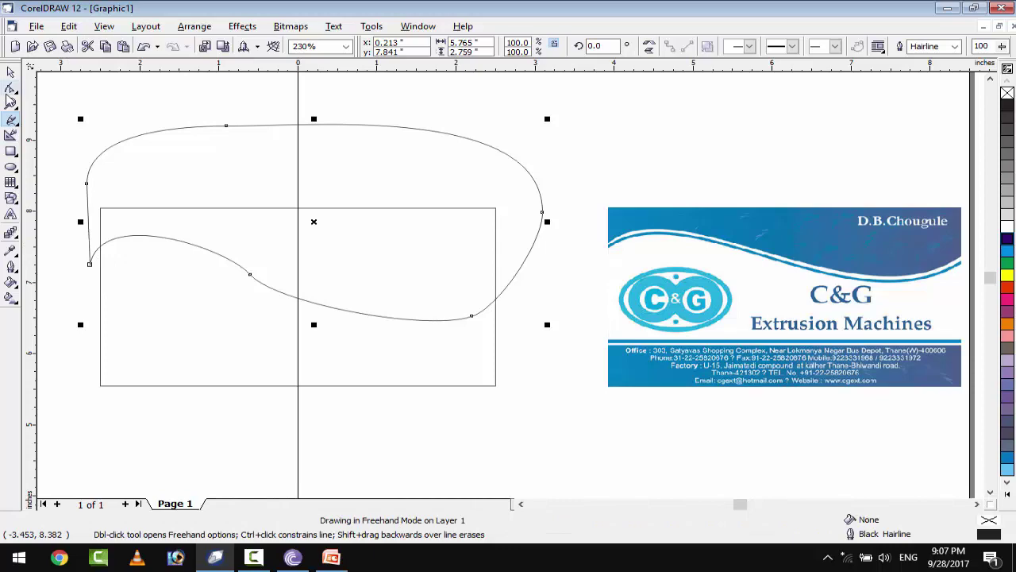
- Smooth the shape's wavy lower edge by adding and deleting nodes, and raise its lower-right node toward the shape's right end
left_click(10, 92)
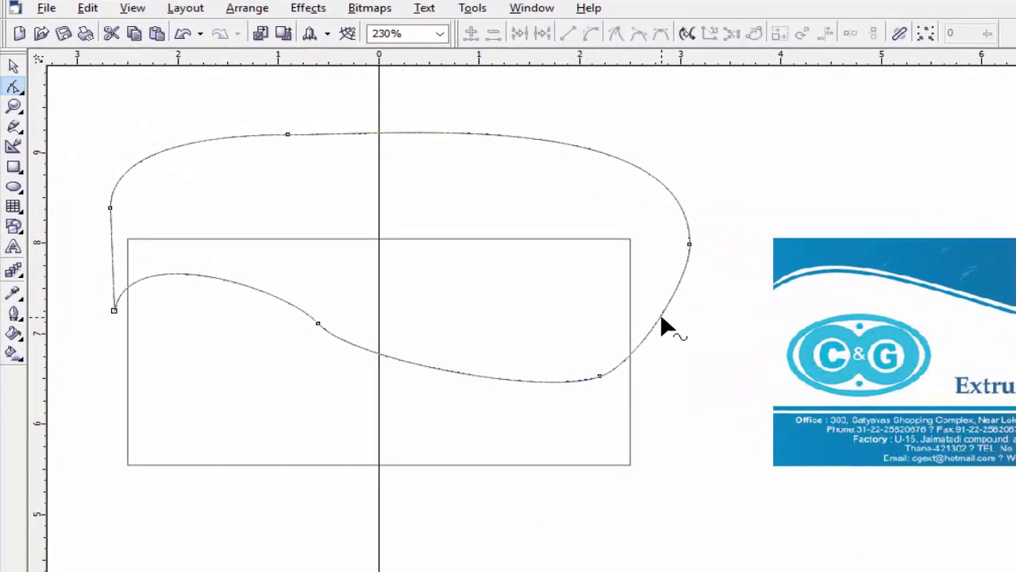
left_click(662, 317)
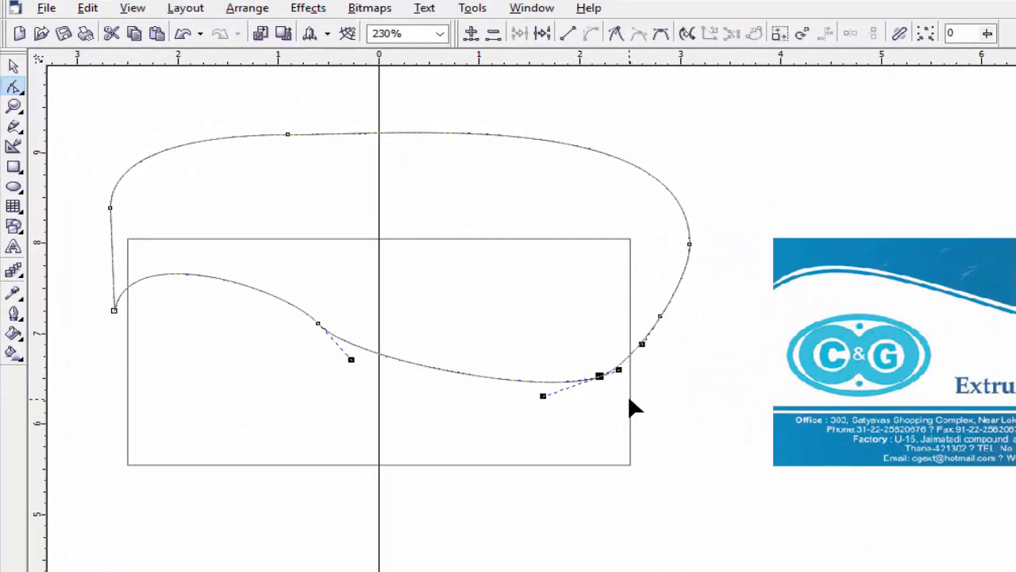
key("Delete")
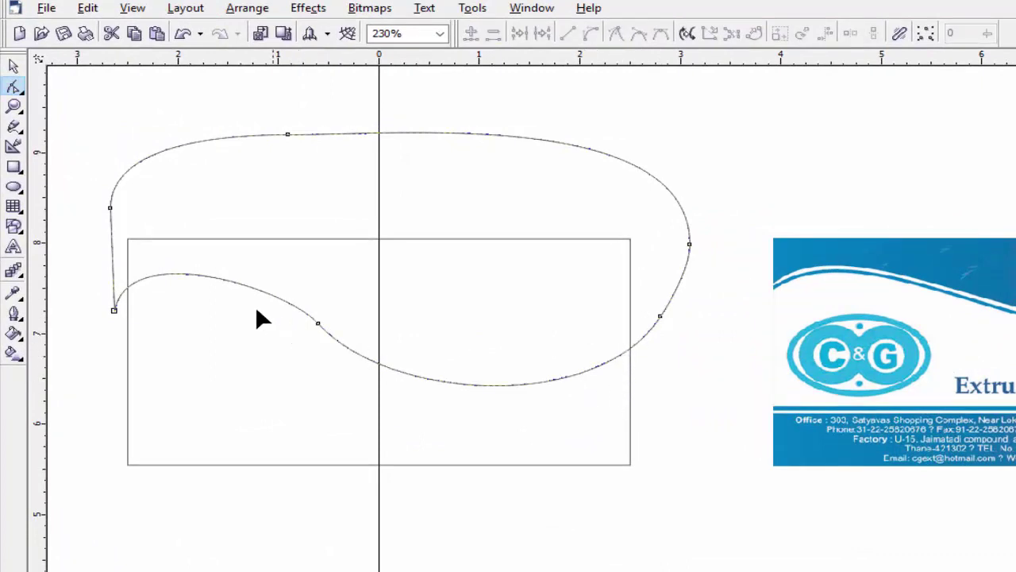
left_click(216, 274)
left_click_drag(281, 256, 352, 383)
key("Delete")
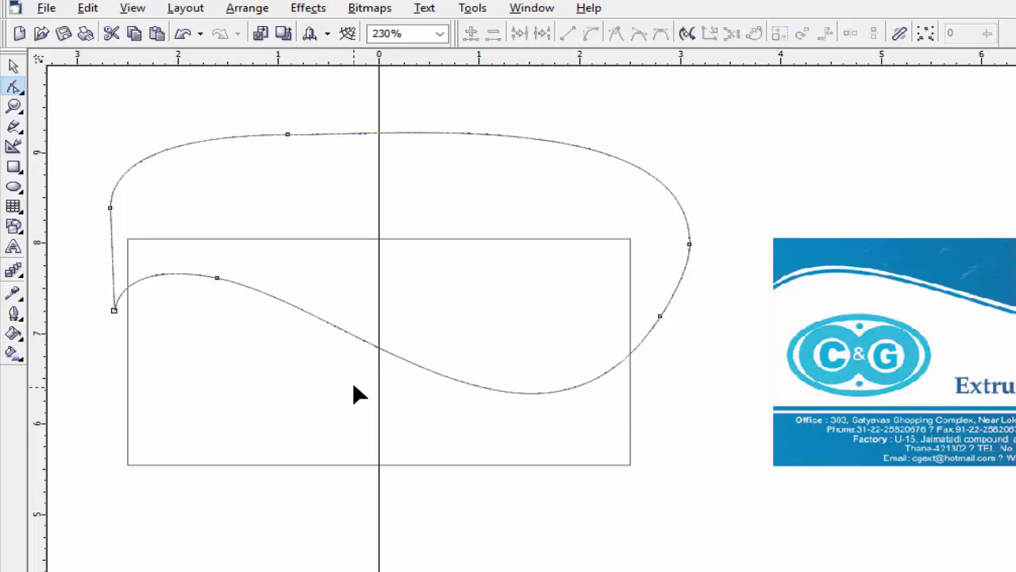
left_click_drag(659, 315, 670, 241)
- Intersect the freehand shape with the rectangle and delete the original freehand shape
key("space")
left_click_drag(69, 85, 731, 510)
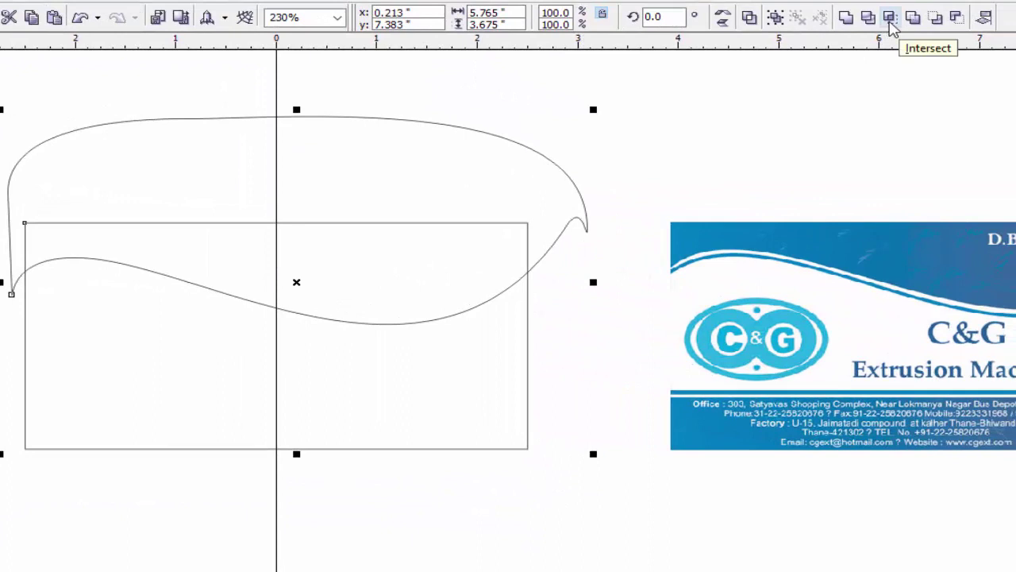
left_click(891, 25)
left_click(719, 193)
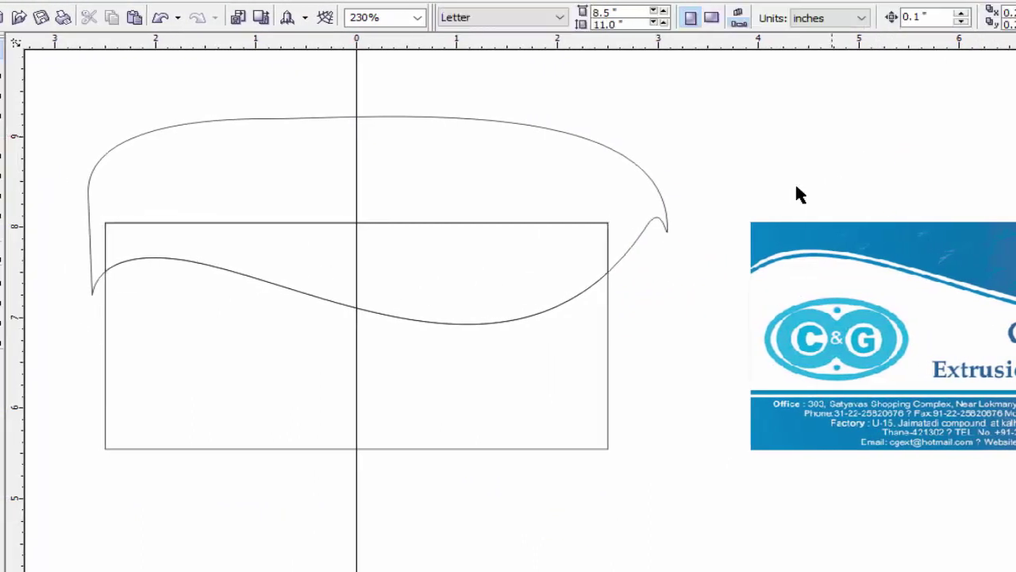
left_click(650, 176)
key("Delete")
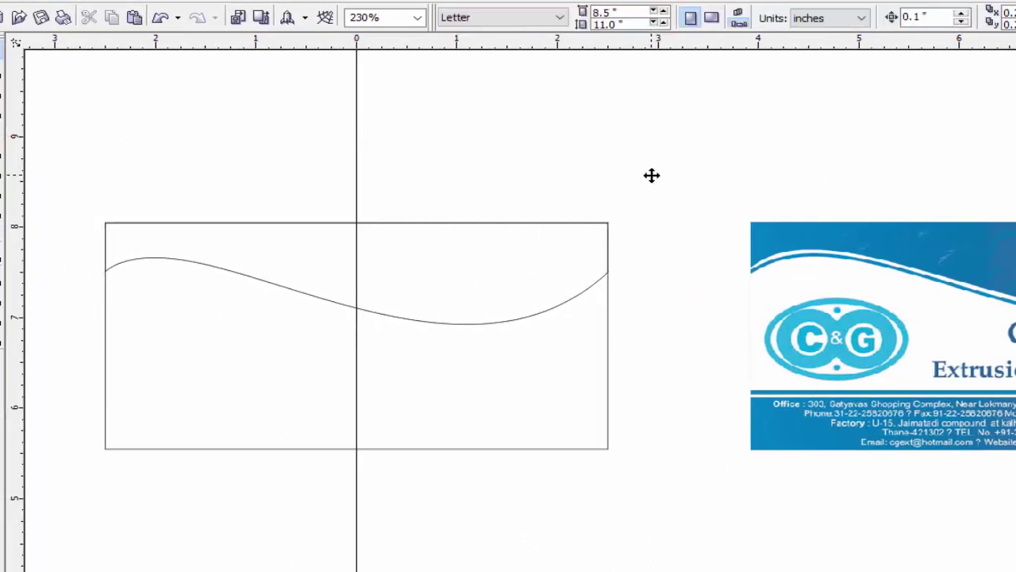
- Apply a linear two-colour fountain fill to the wavy header shape, from blue to dark blue C98 M66 Y1 K0
left_click(435, 280)
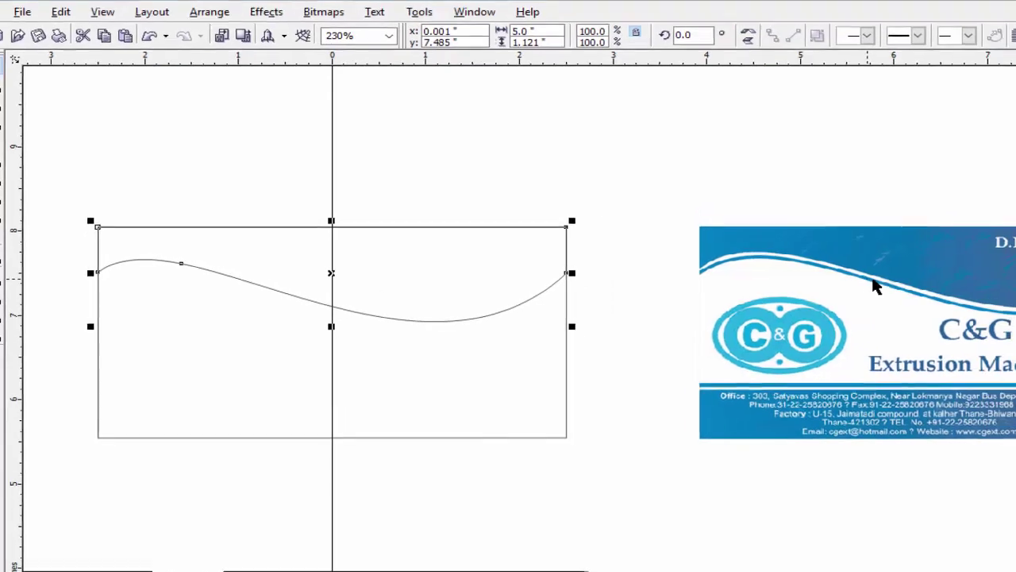
left_click(933, 278)
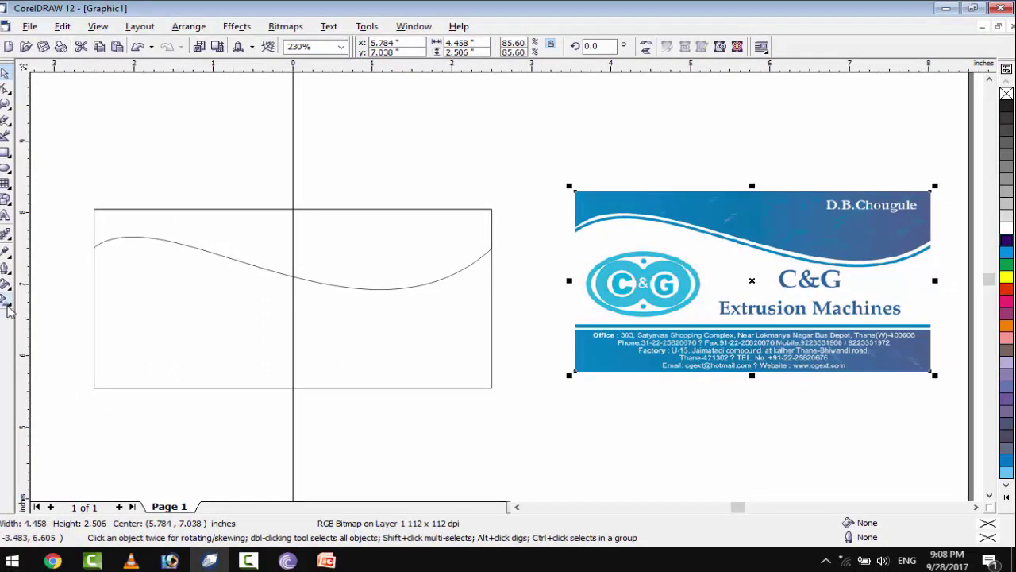
left_click(359, 260)
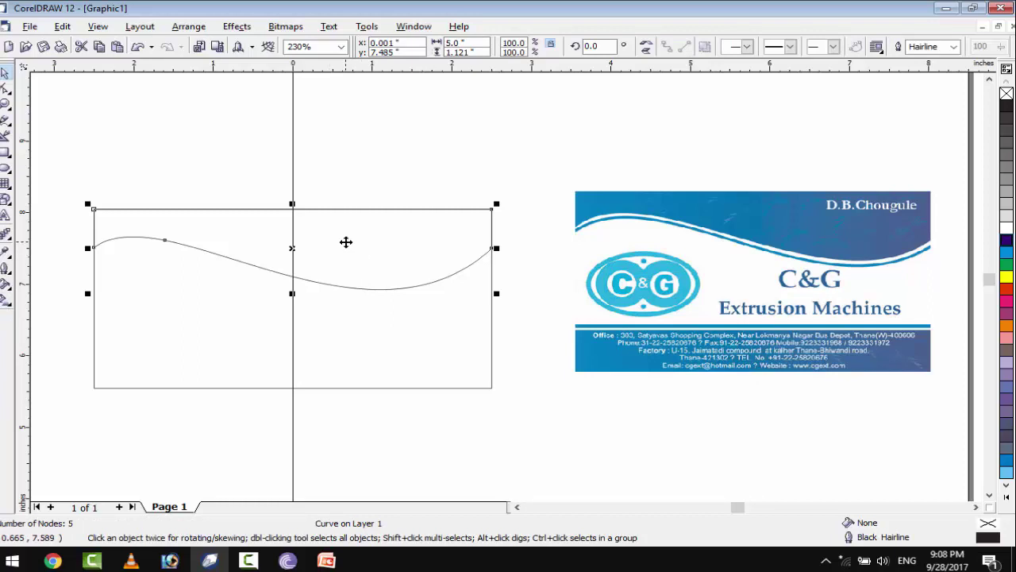
key("F11")
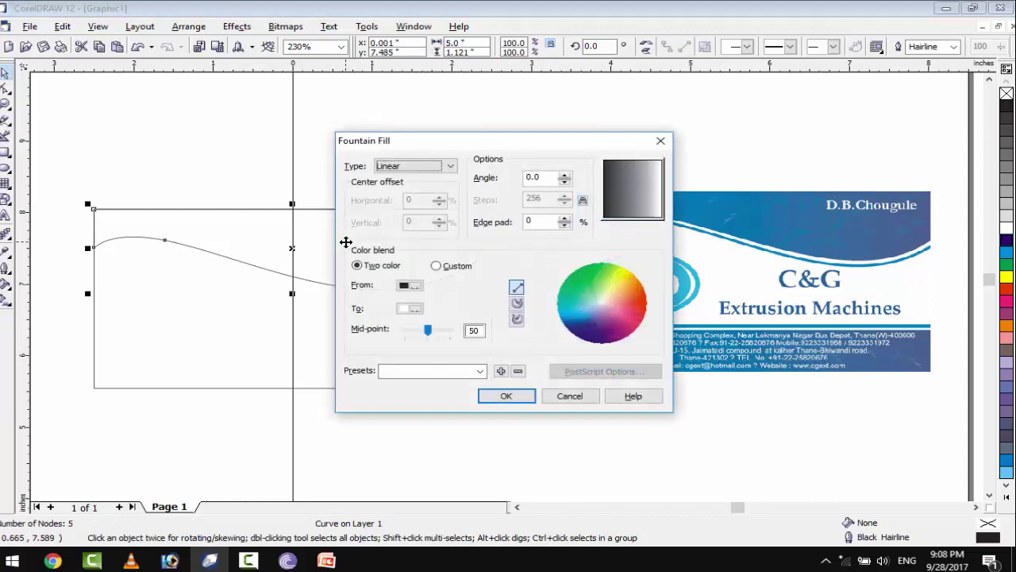
left_click(421, 294)
left_click(412, 330)
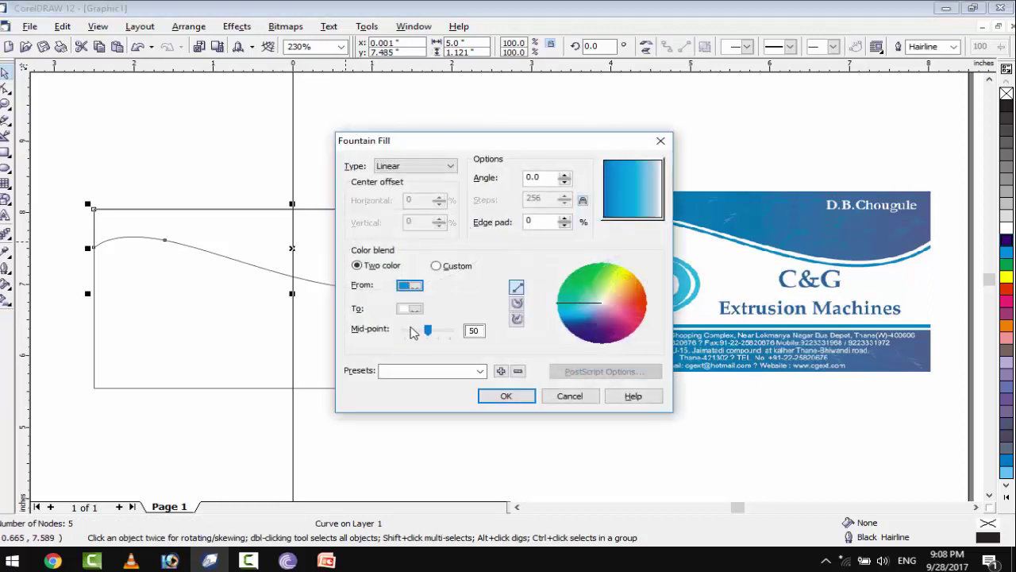
left_click(416, 310)
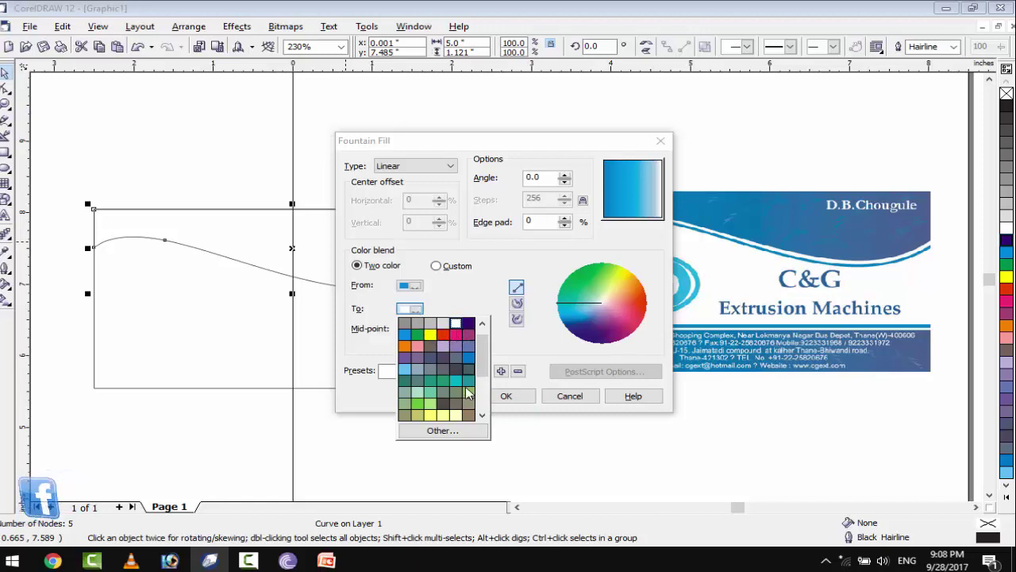
left_click(451, 436)
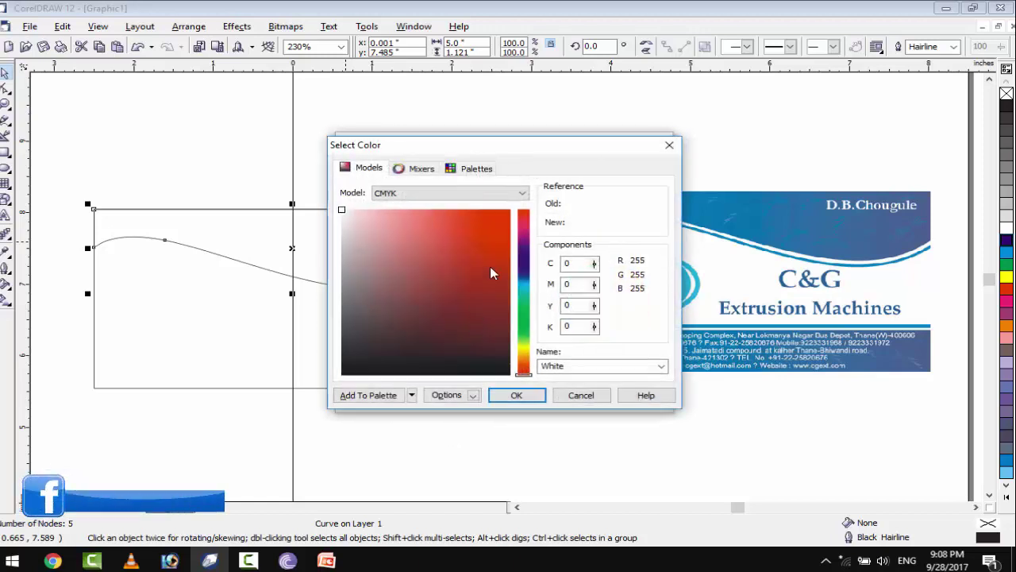
left_click(524, 285)
mouse_move(484, 259)
left_mouse_down()
mouse_move(470, 274)
mouse_move(474, 310)
mouse_move(465, 266)
mouse_move(489, 276)
left_mouse_up()
left_click(524, 275)
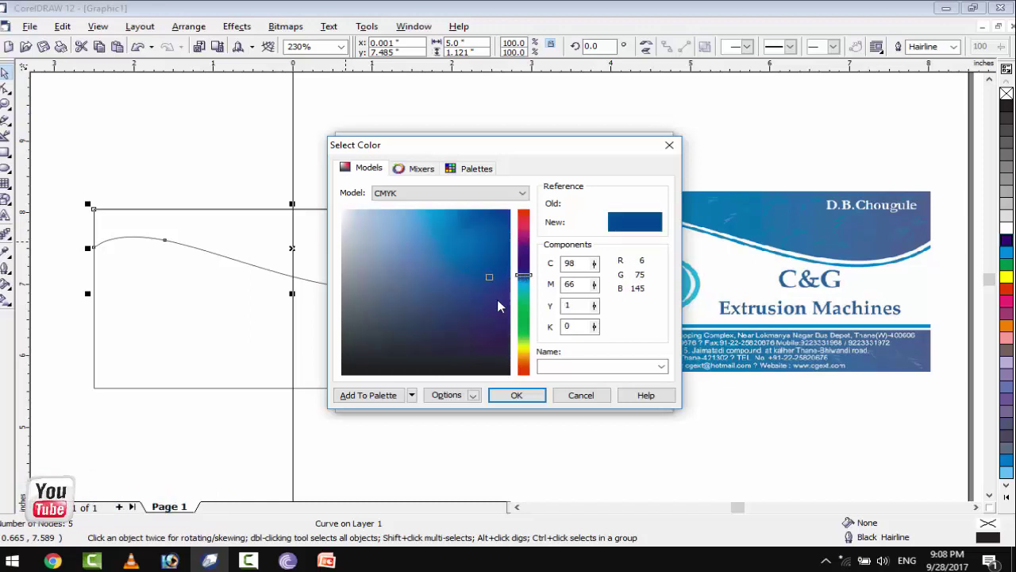
left_click(512, 401)
left_click(505, 396)
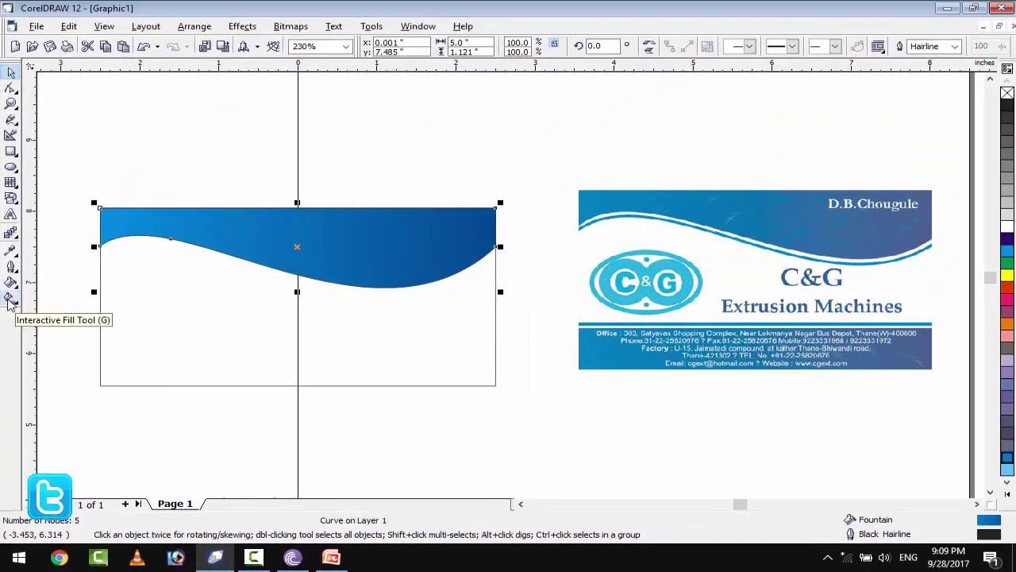
- Try a teal start colour and a sky blue end colour on the header's gradient with the Interactive Fill tool
left_click(15, 146)
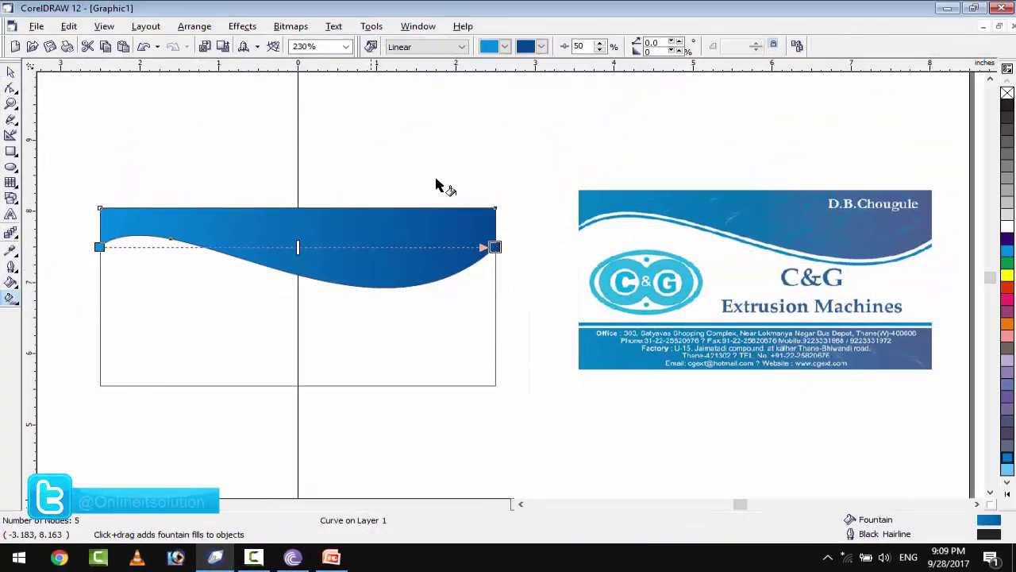
left_click(505, 47)
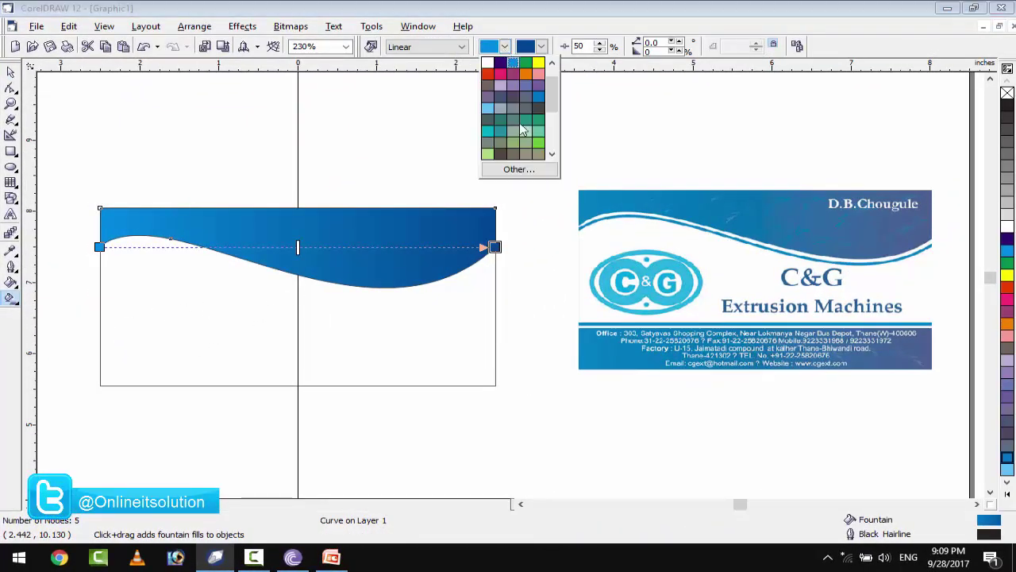
left_click(488, 131)
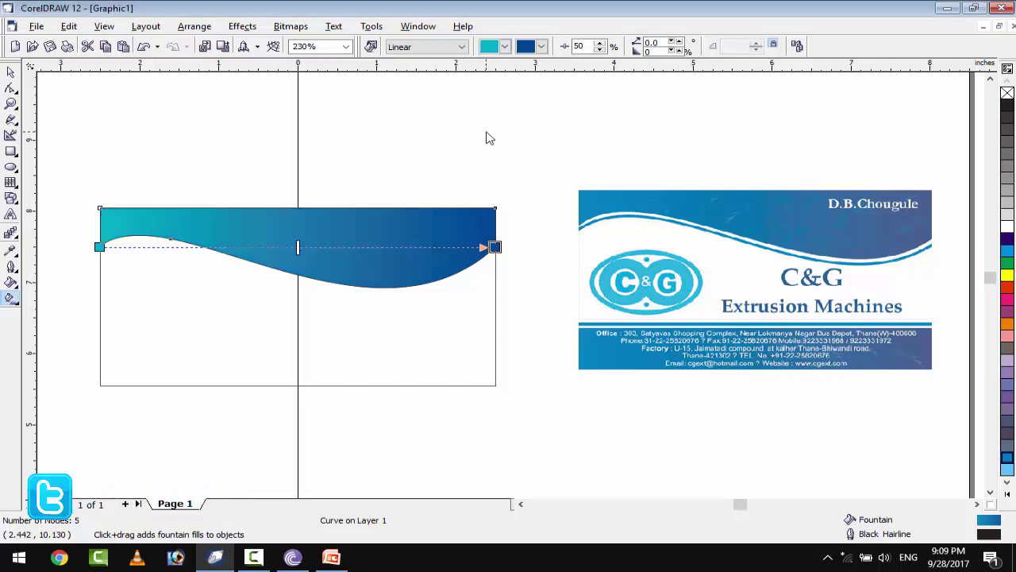
left_click(541, 46)
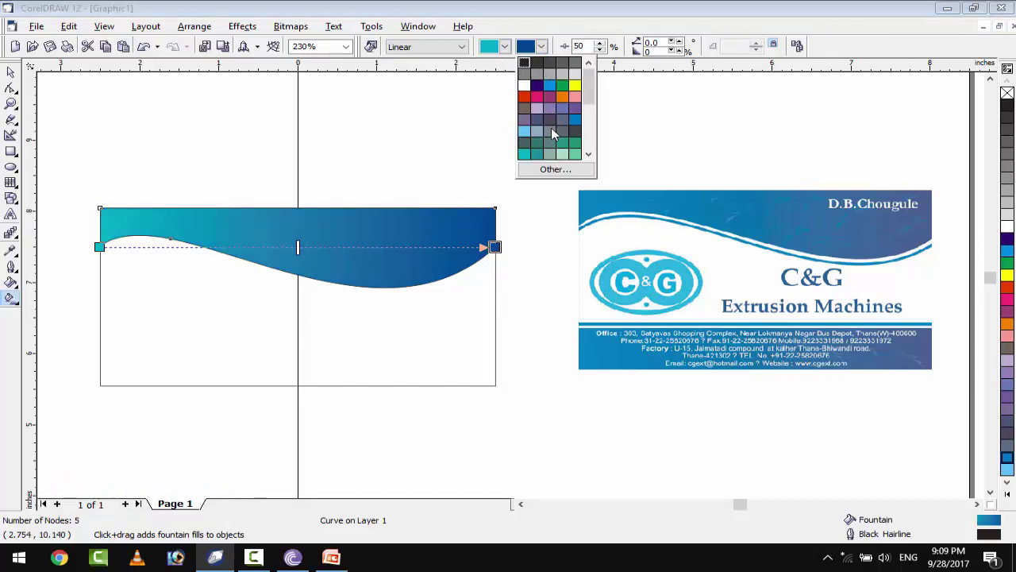
left_click(575, 121)
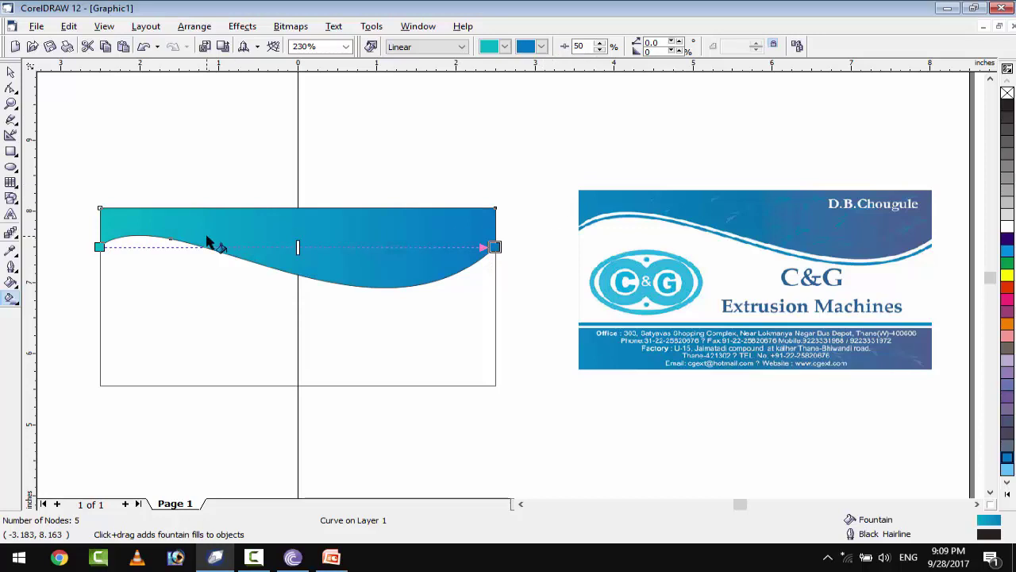
- Set the header gradient's start colour to light blue and its end colour to C98 M63 Y0 K0
left_click(541, 47)
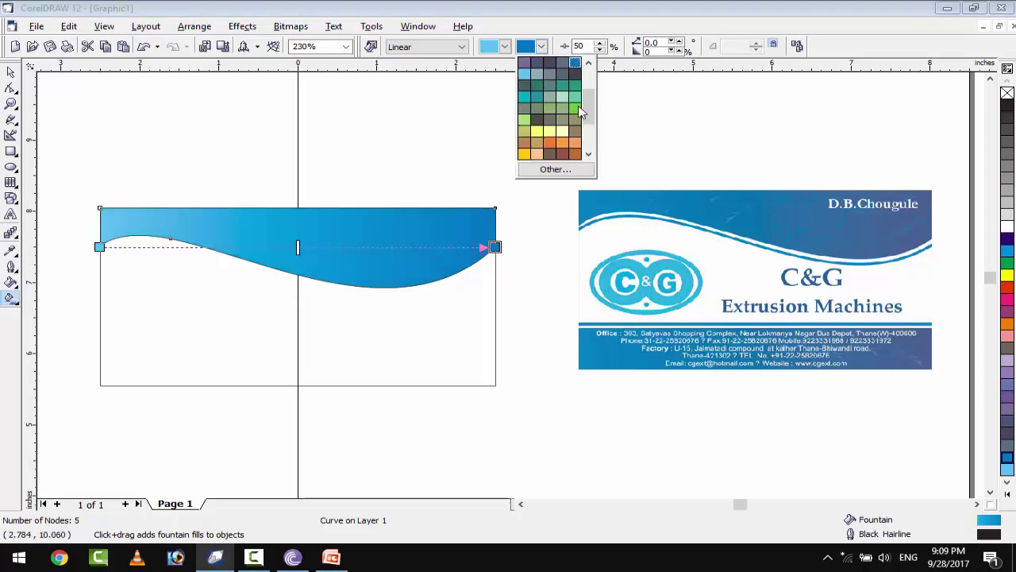
left_click_drag(586, 104, 586, 89)
left_click(584, 169)
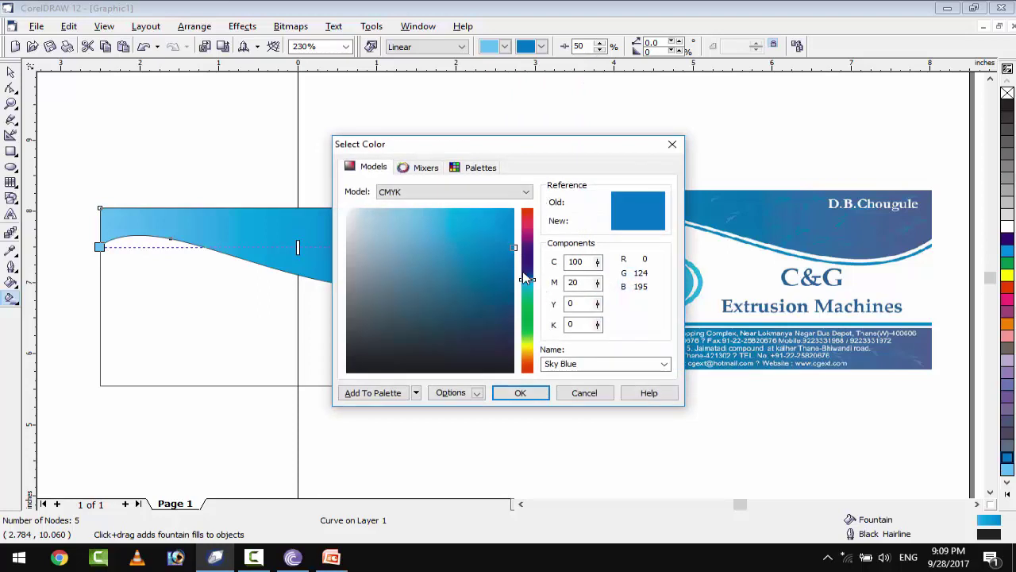
left_click(523, 274)
left_click_drag(488, 251, 492, 227)
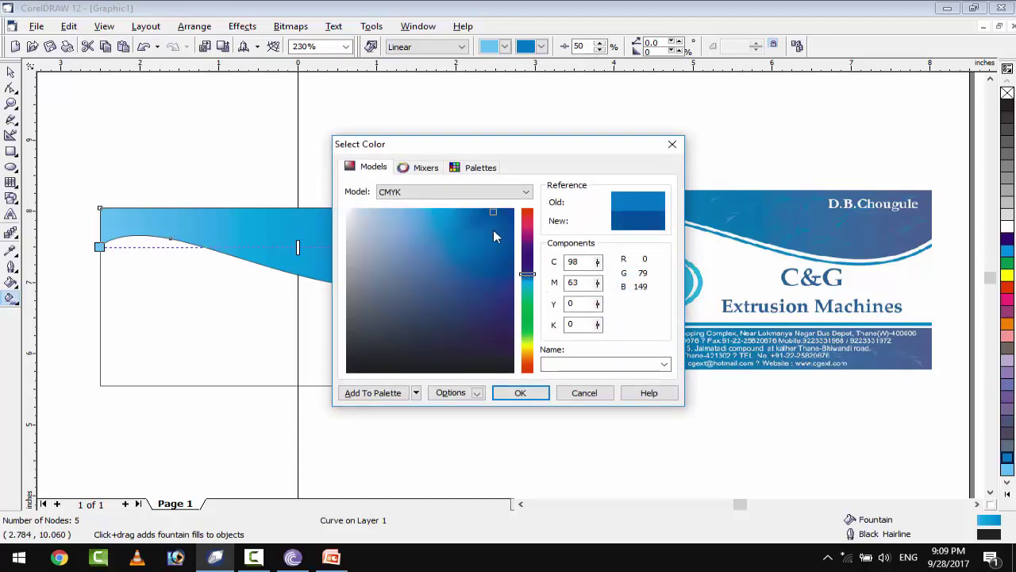
left_click(509, 396)
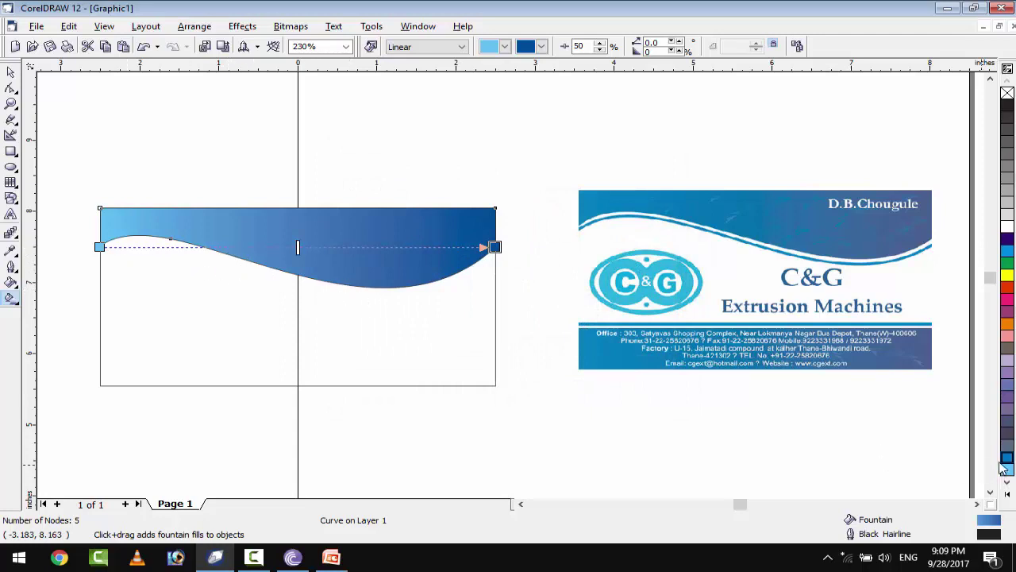
left_click_drag(115, 282, 99, 248)
key("ctrl+z")
- Make two vertically shortened copies of the wavy header from its fixed upper edge, about 0.81 and 1.04 inches high
left_click(11, 71)
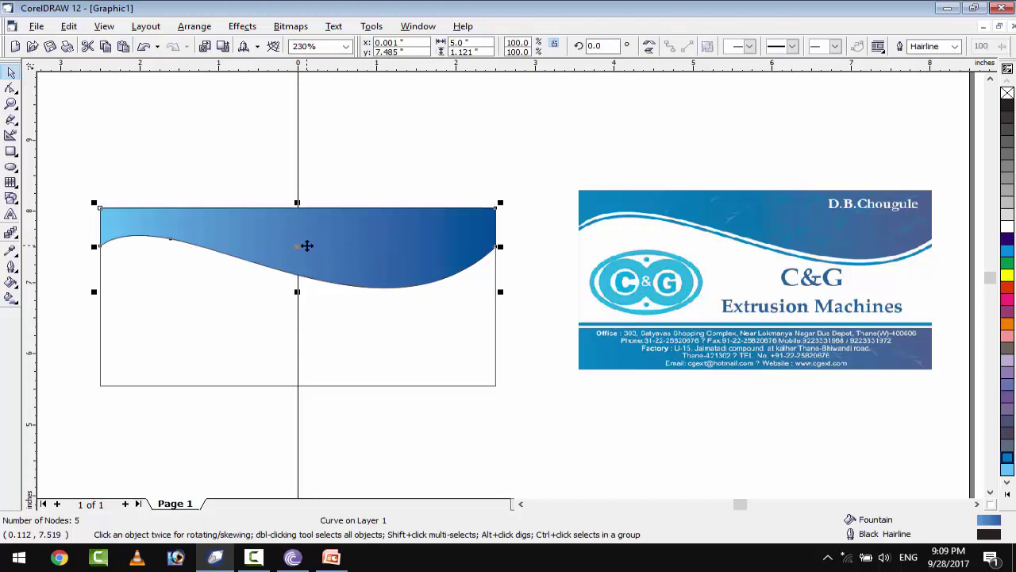
left_click_drag(297, 291, 297, 269)
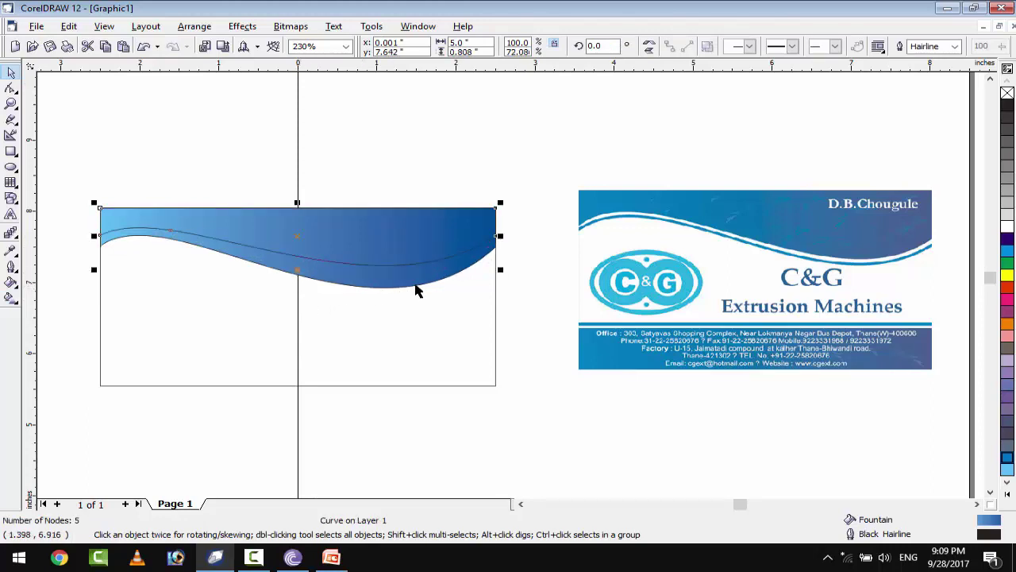
key("ctrl+z")
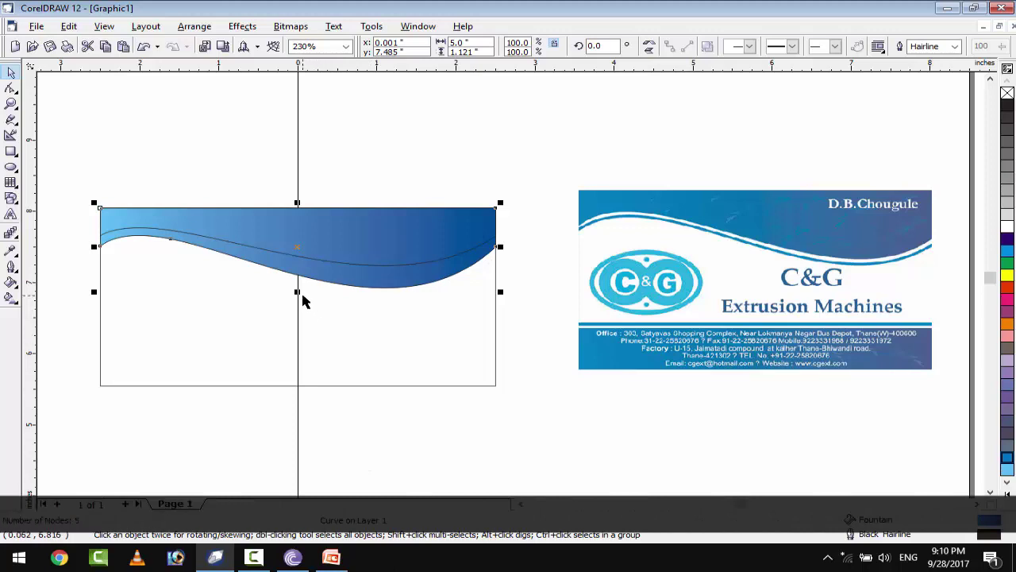
left_click_drag(300, 294, 298, 280)
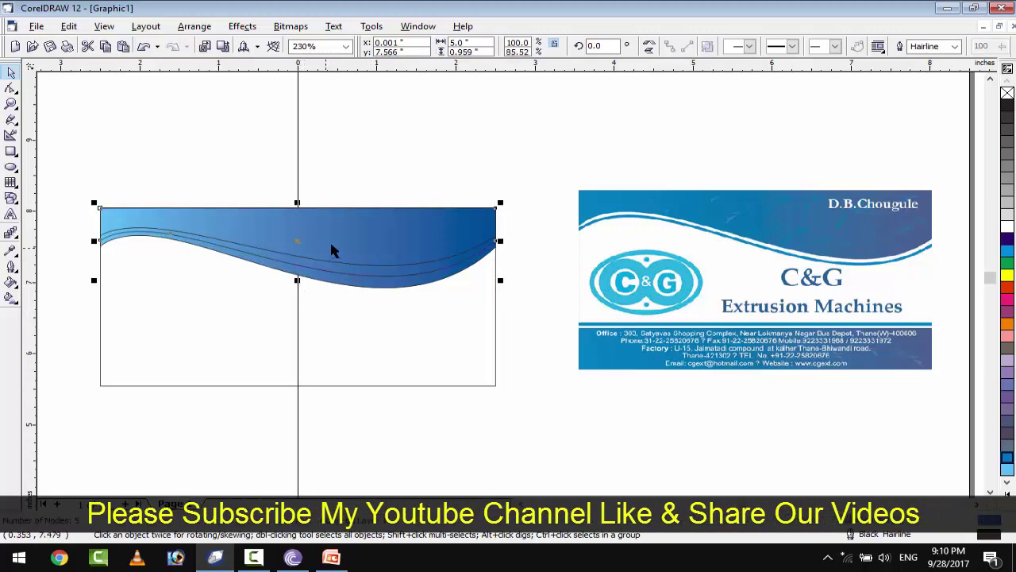
left_click_drag(298, 281, 297, 286)
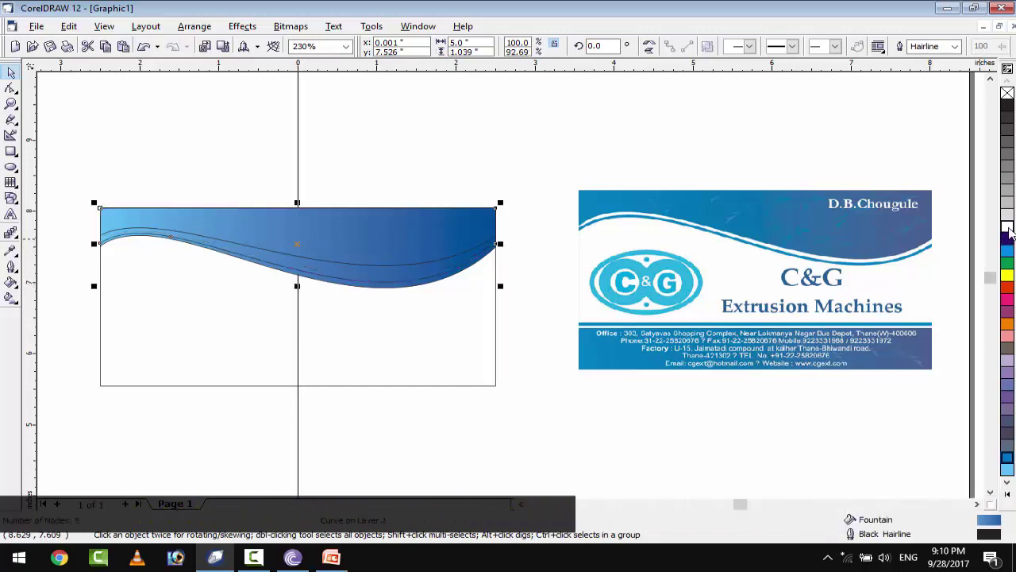
- Fill the 1.04-inch header copy white and stretch the shortest copy downward to narrow the white band
left_click(1007, 228)
left_click(316, 245)
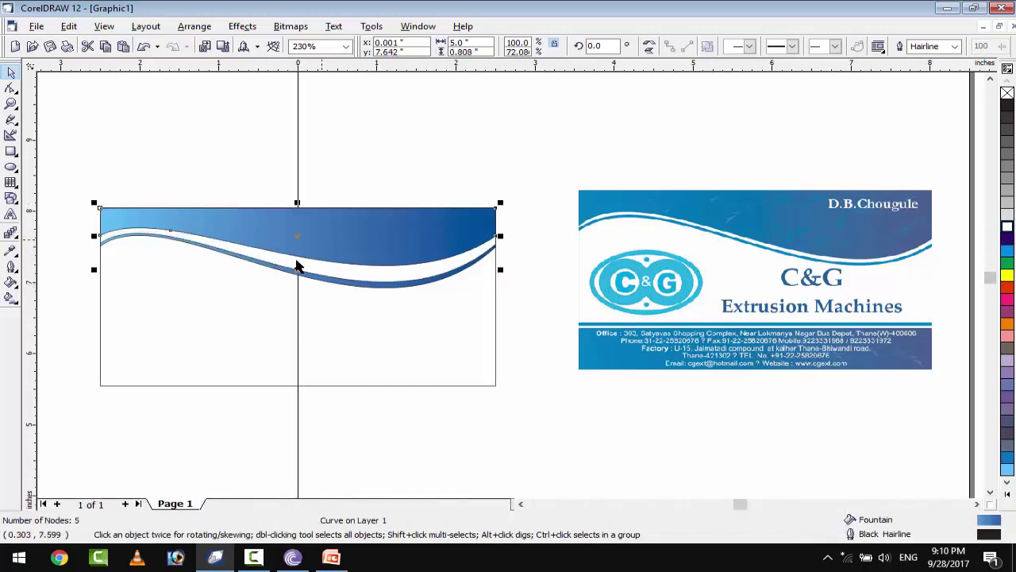
left_click_drag(297, 267, 302, 278)
- Remove the outlines from all three stacked header shapes
left_click(62, 159)
left_click_drag(63, 157, 538, 315)
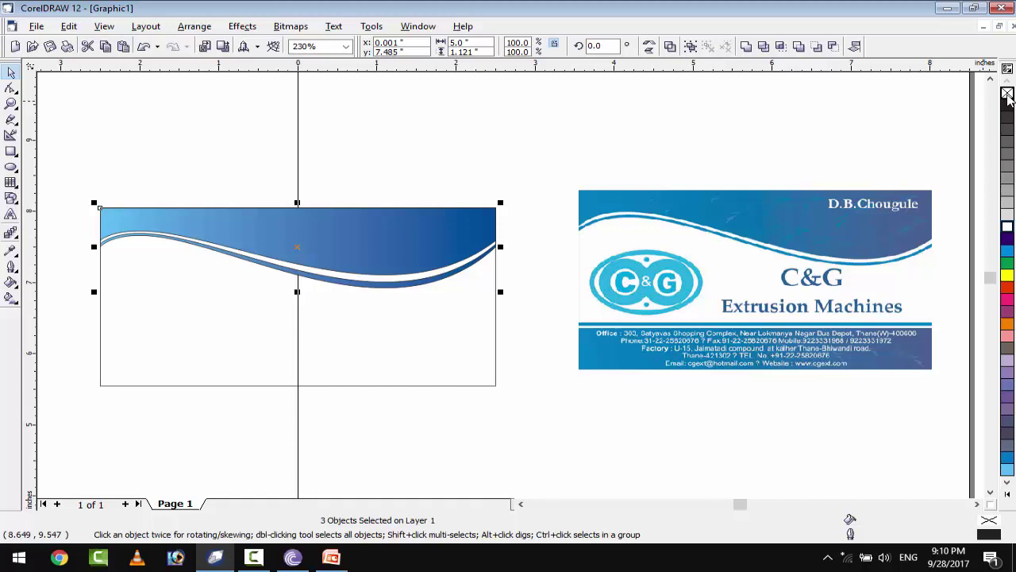
right_click(1009, 95)
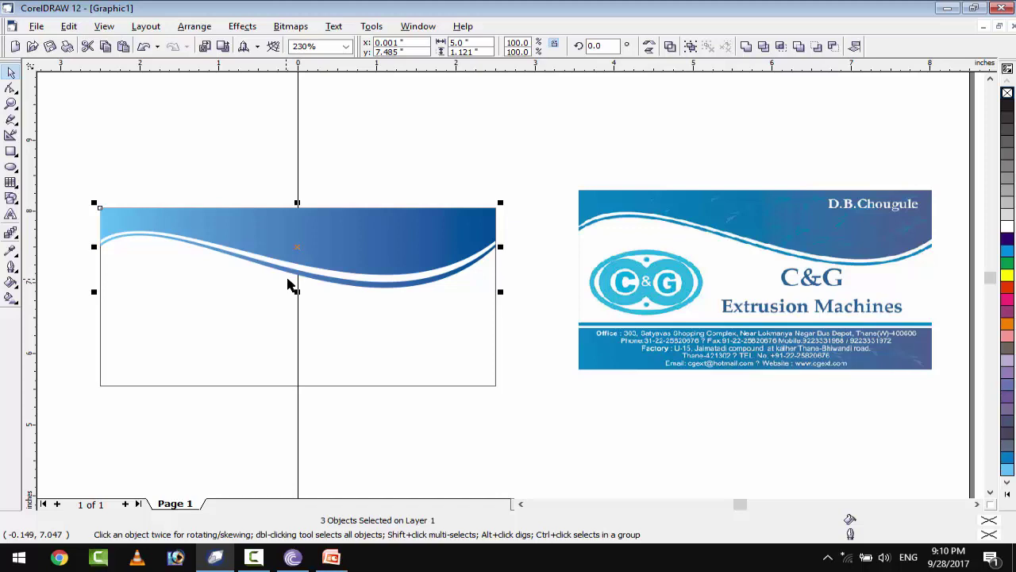
- Make a copy of the card rectangle about 0.31 inches high along its lower edge, and copy the header's gradient fill onto it
left_click(219, 351)
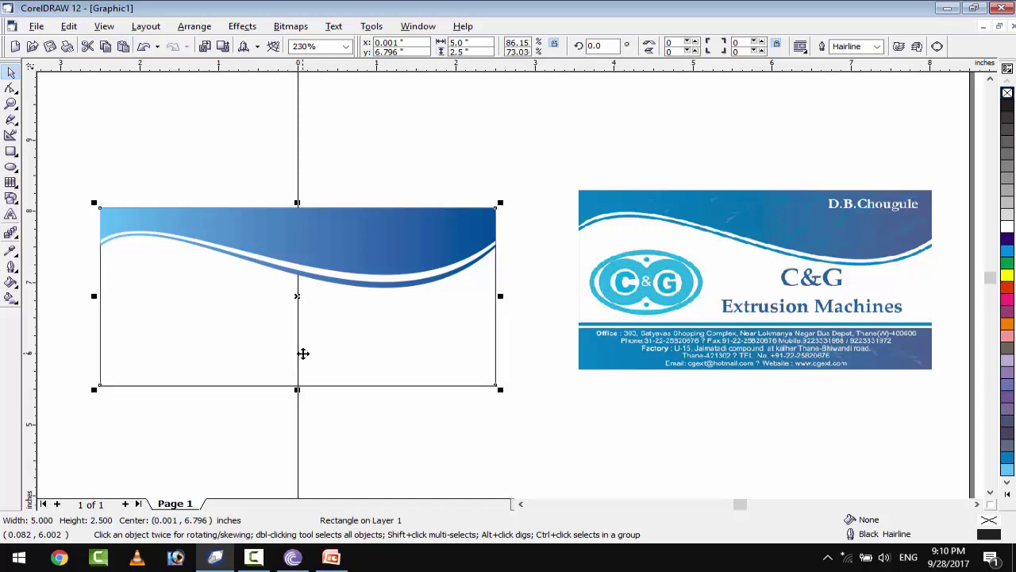
left_click_drag(298, 203, 320, 364)
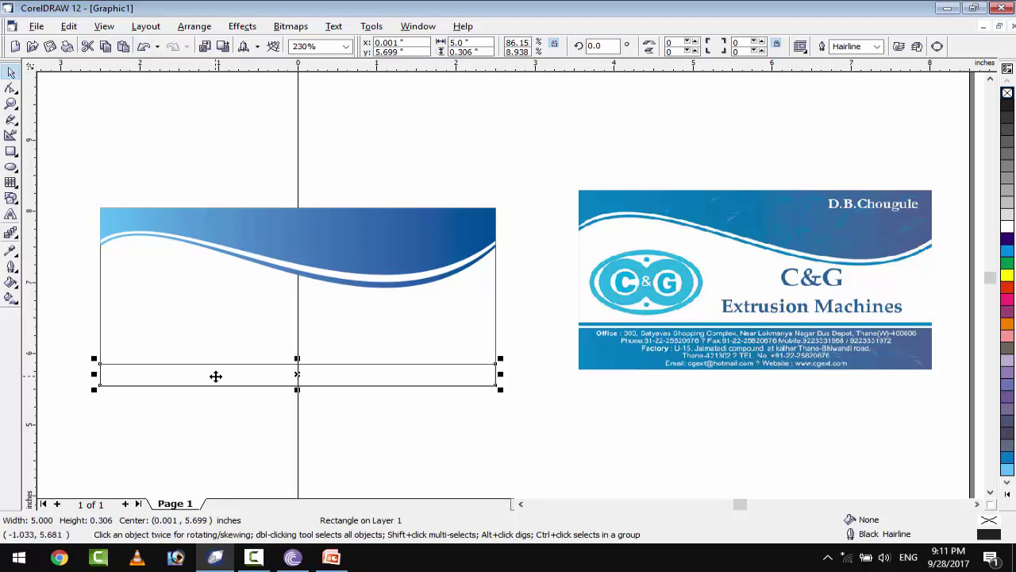
left_click(69, 26)
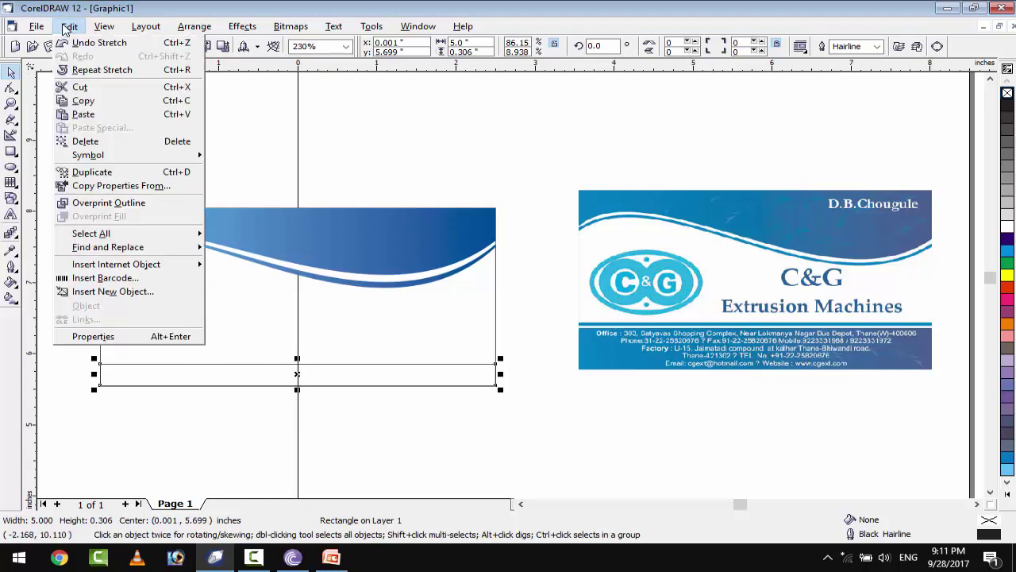
left_click(84, 187)
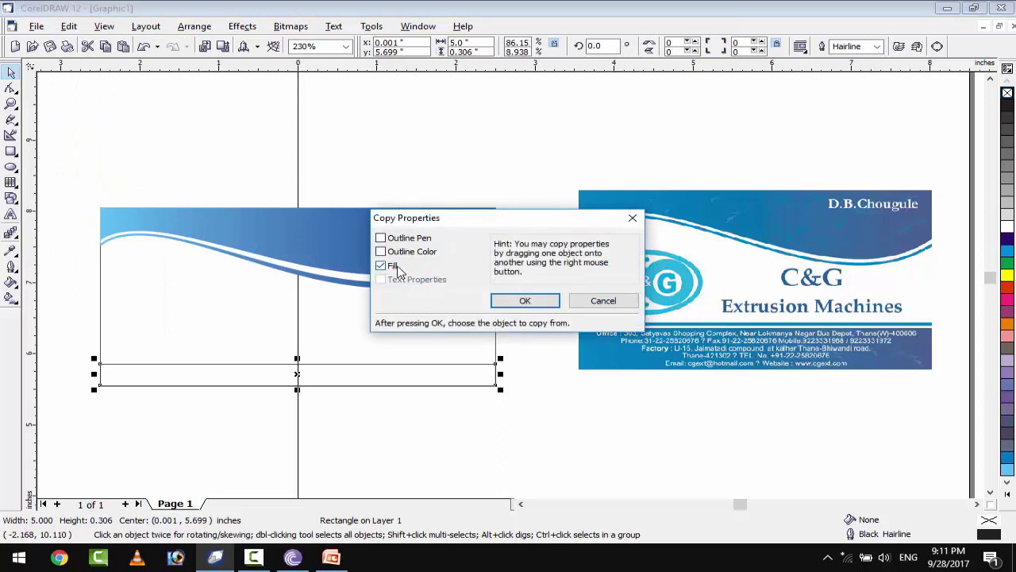
left_click(526, 301)
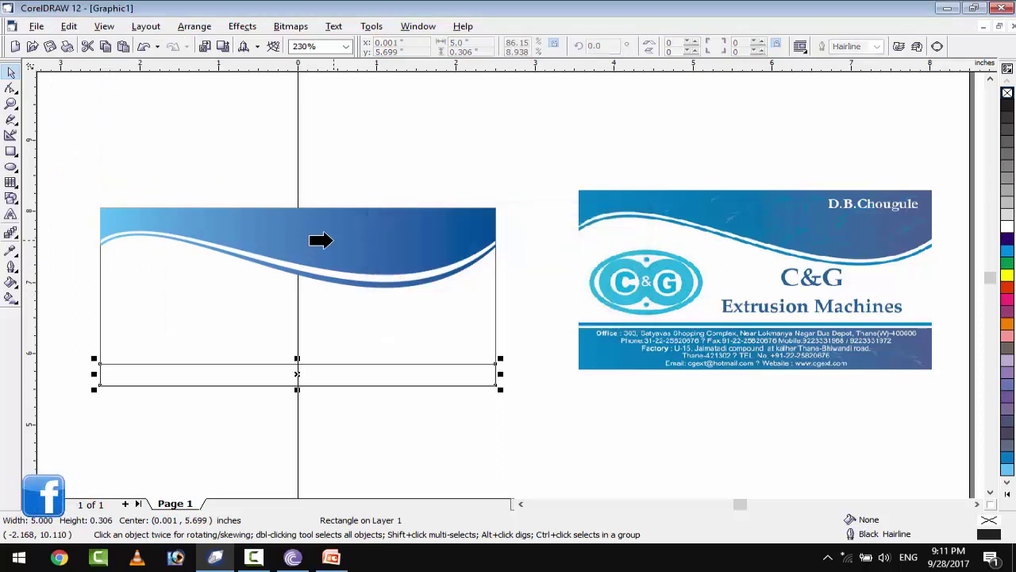
left_click(332, 240)
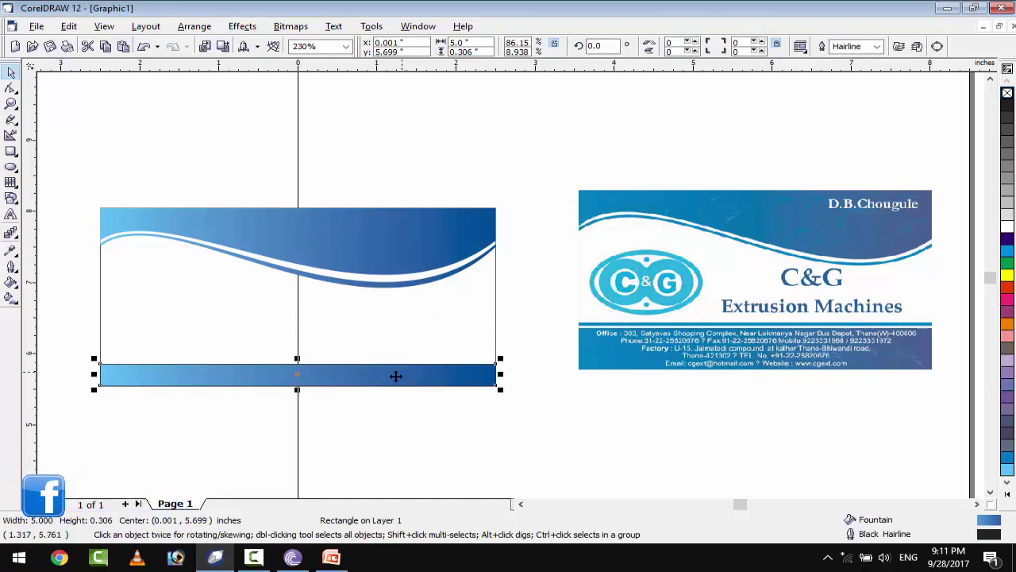
- Stack taller copies of the footer rectangle from its lower edge, one gradient about 0.51 inches high and one white about 0.43 inches high
scroll(302, 408, "up", 1)
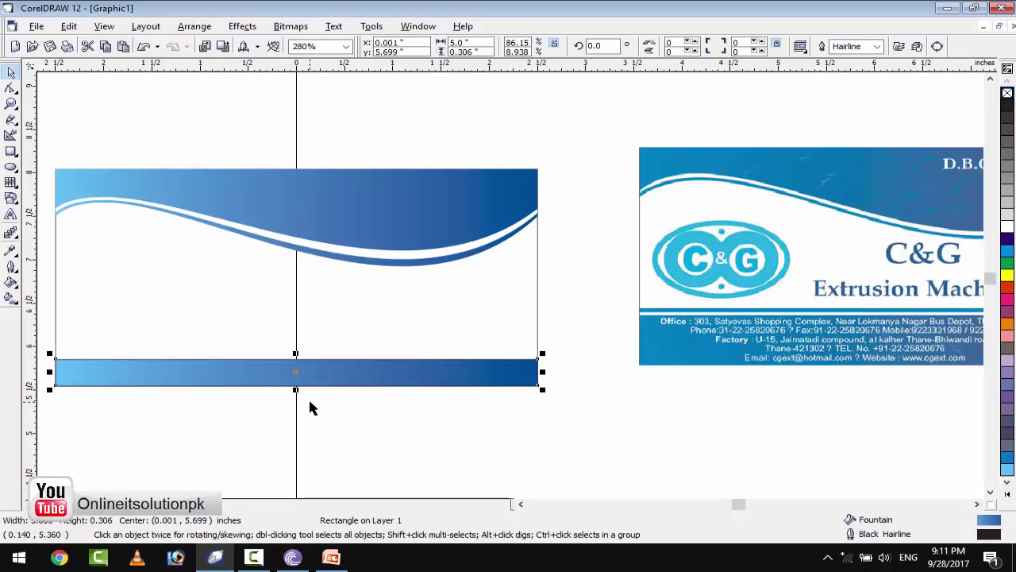
left_click_drag(295, 353, 297, 336)
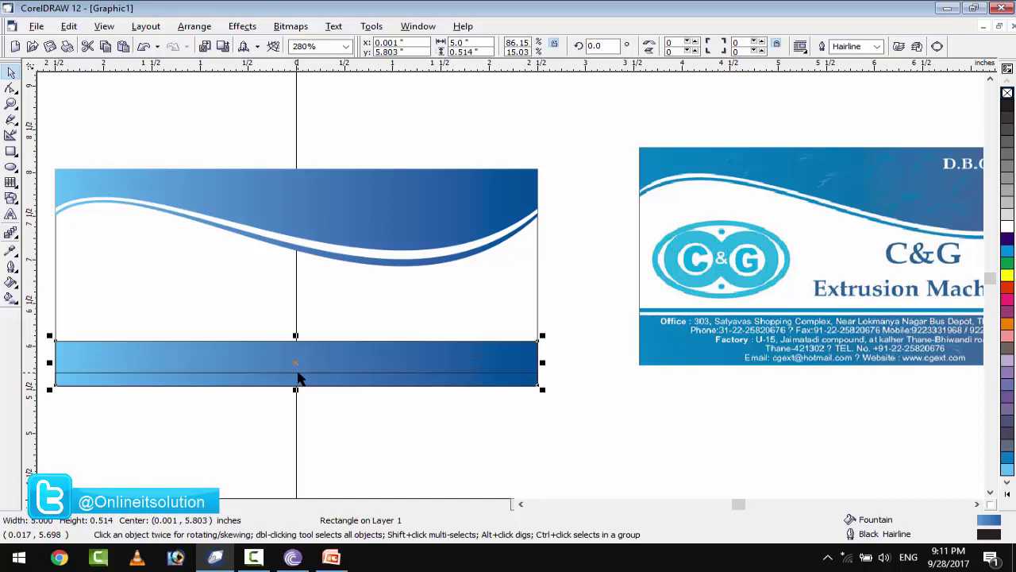
left_click(1007, 226)
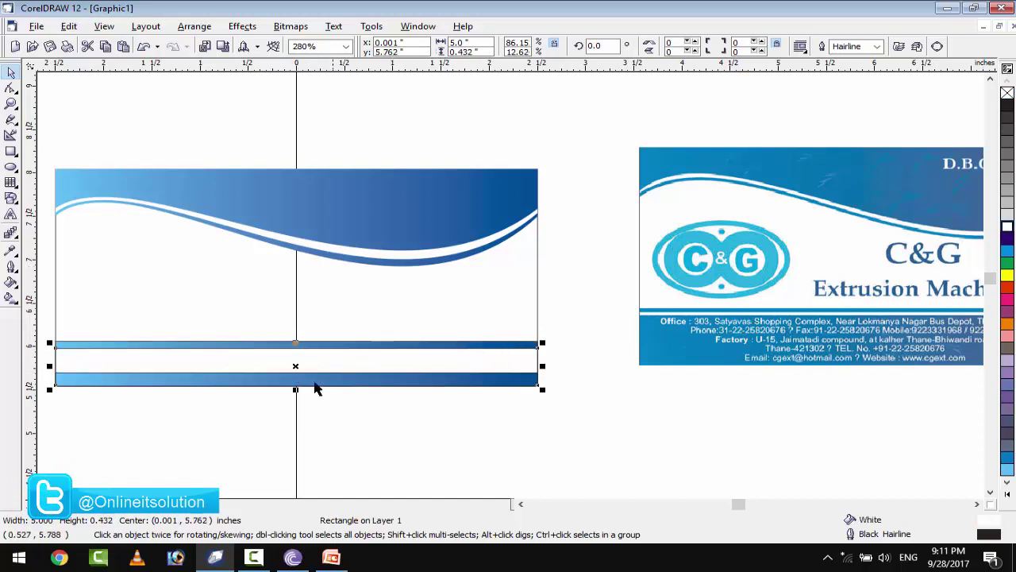
- Stretch the lowest gradient footer rectangle upward to leave only a narrow white band beneath the thin blue stripe
left_click(359, 429)
left_click(306, 379)
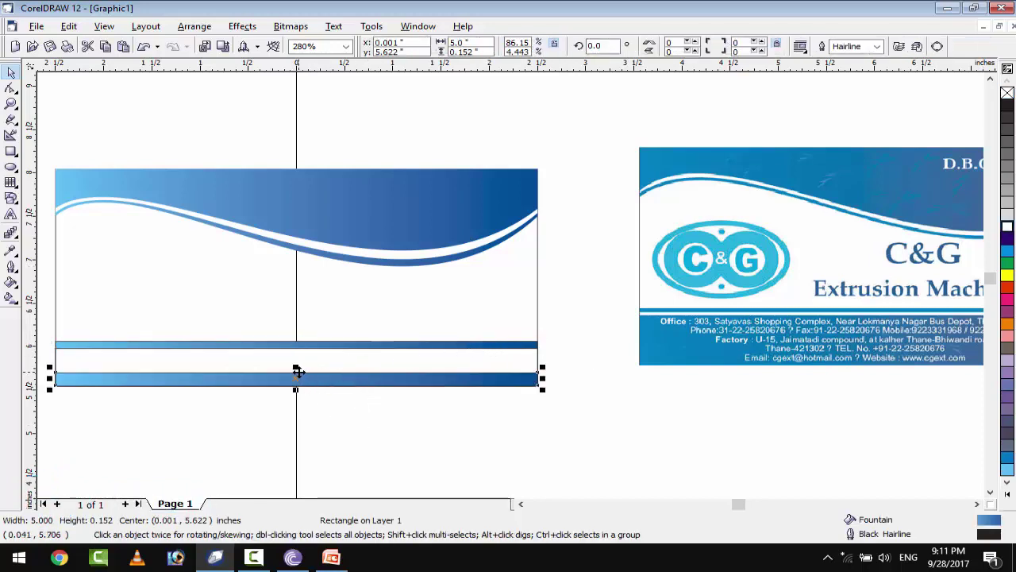
left_click_drag(297, 371, 298, 352)
left_click(45, 355)
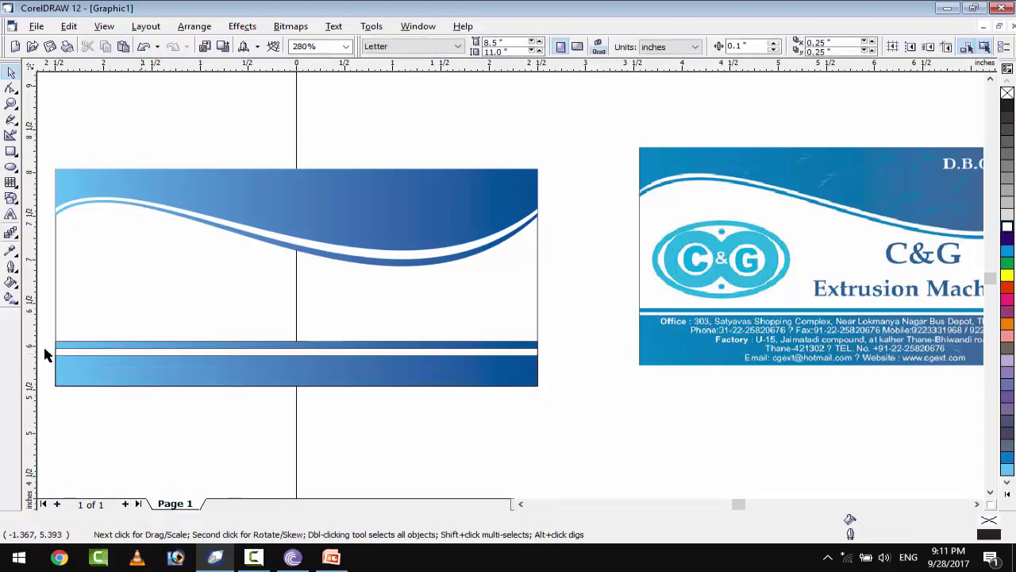
- Remove the outlines from the three footer rectangles and stretch them together upward to about 0.69 inches high
left_click_drag(613, 423, 614, 424)
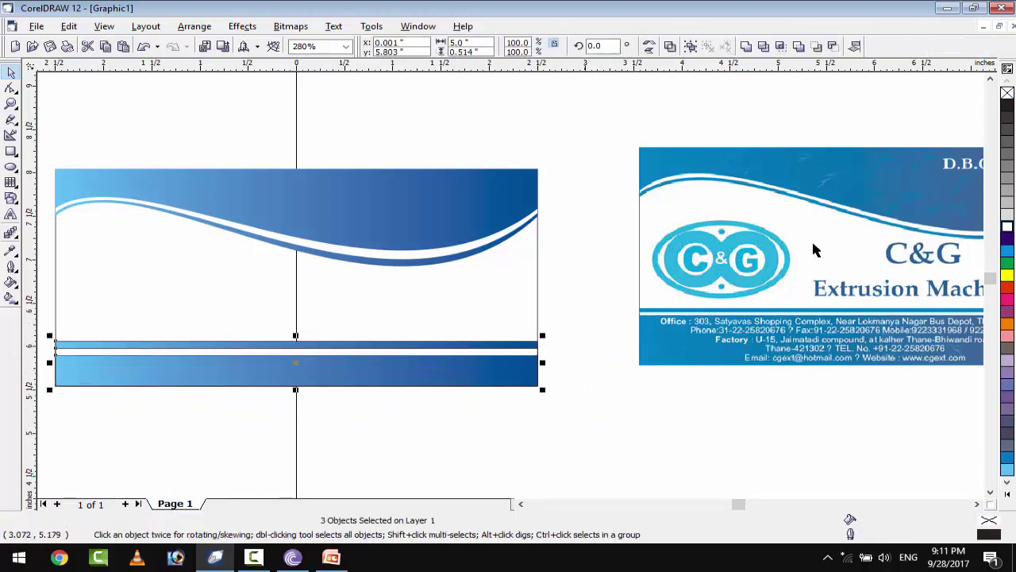
left_click(1007, 94)
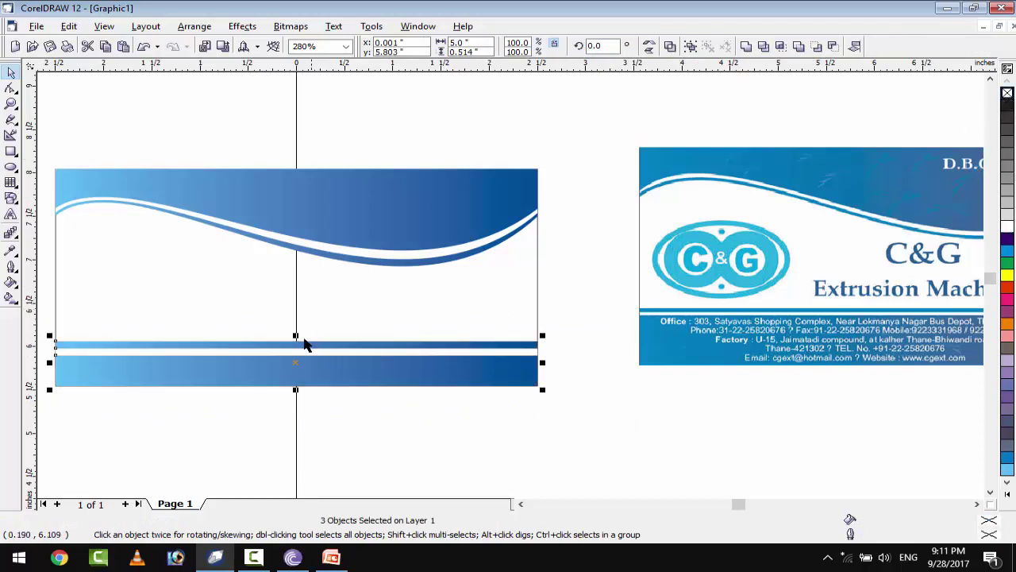
left_click_drag(296, 332, 300, 323)
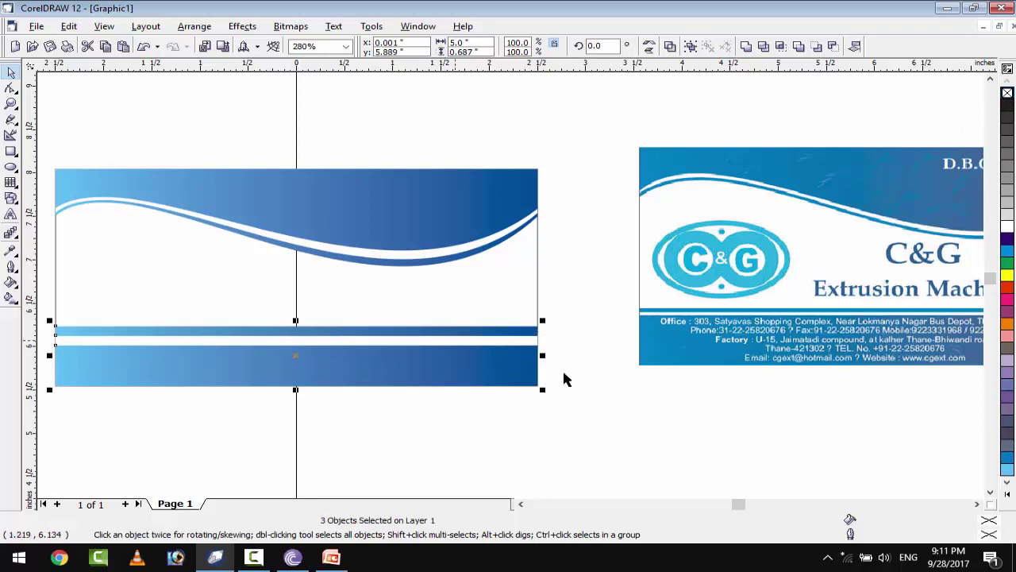
left_click(614, 436)
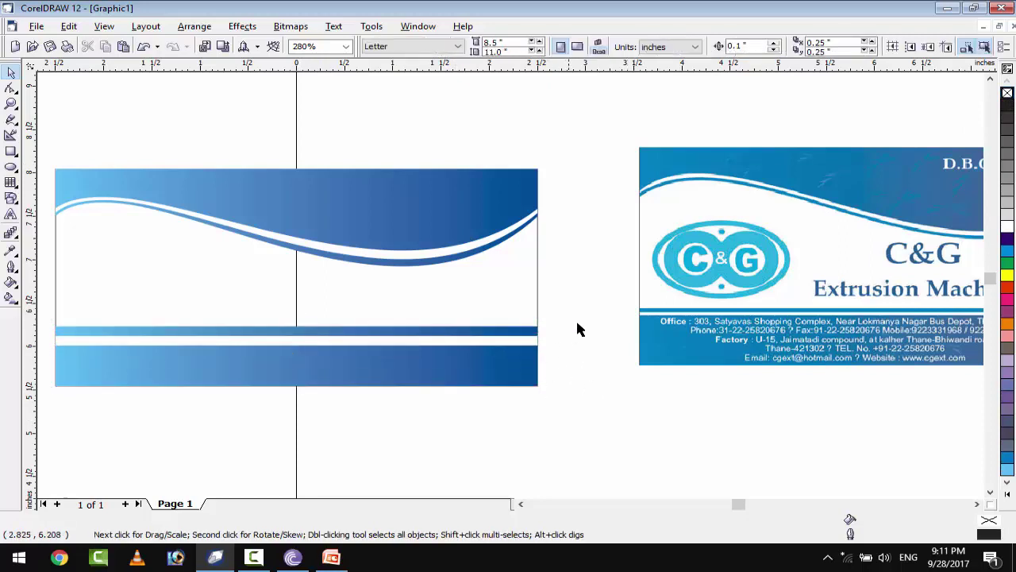
- Narrow the footer's white band and its thin upper stripe by stretching the lower gradient rectangle upward and lowering the stripe's top edge
left_click(489, 371)
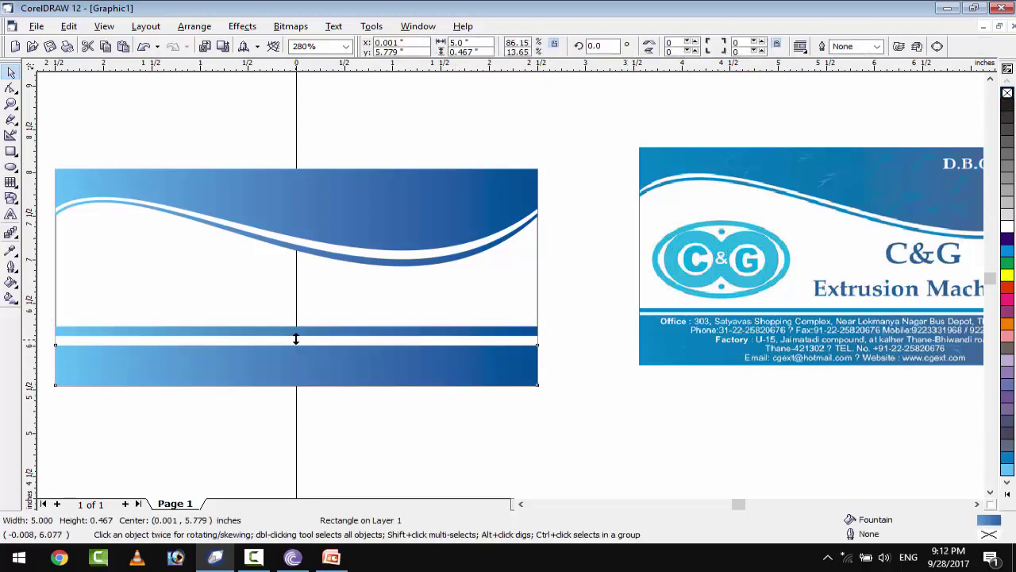
left_click_drag(296, 338, 294, 328)
left_click(597, 416)
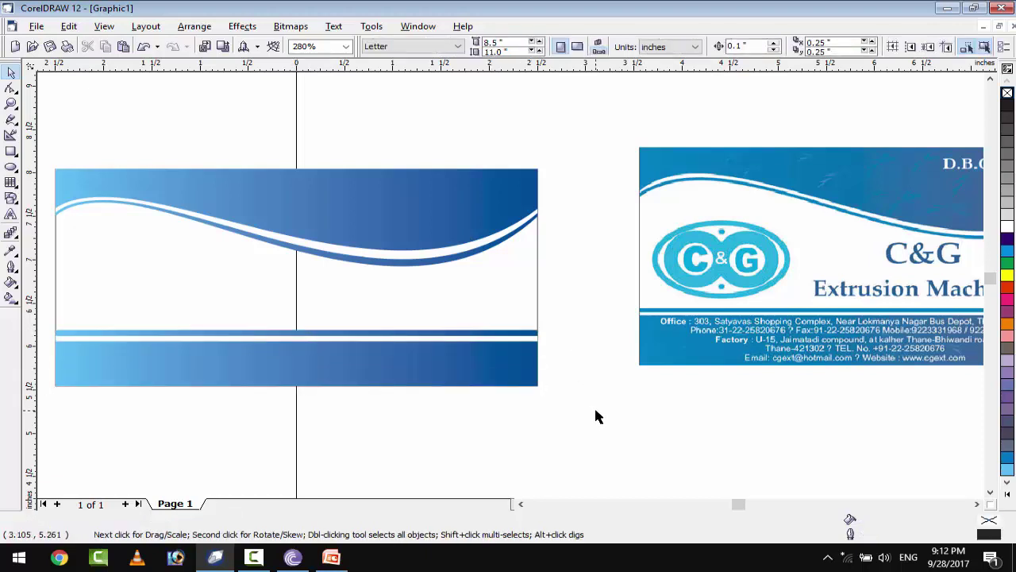
- Draw a circle about 0.86 by 0.87 inches beside the card and add a concentric copy about 0.51 inches wide
scroll(598, 416, "down", 1)
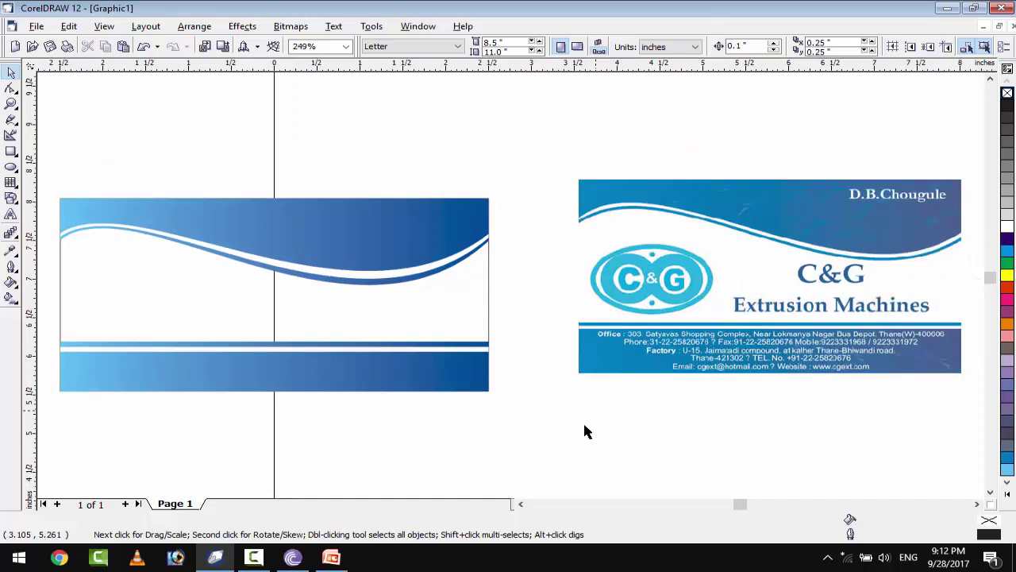
left_click(521, 503)
left_click(522, 504)
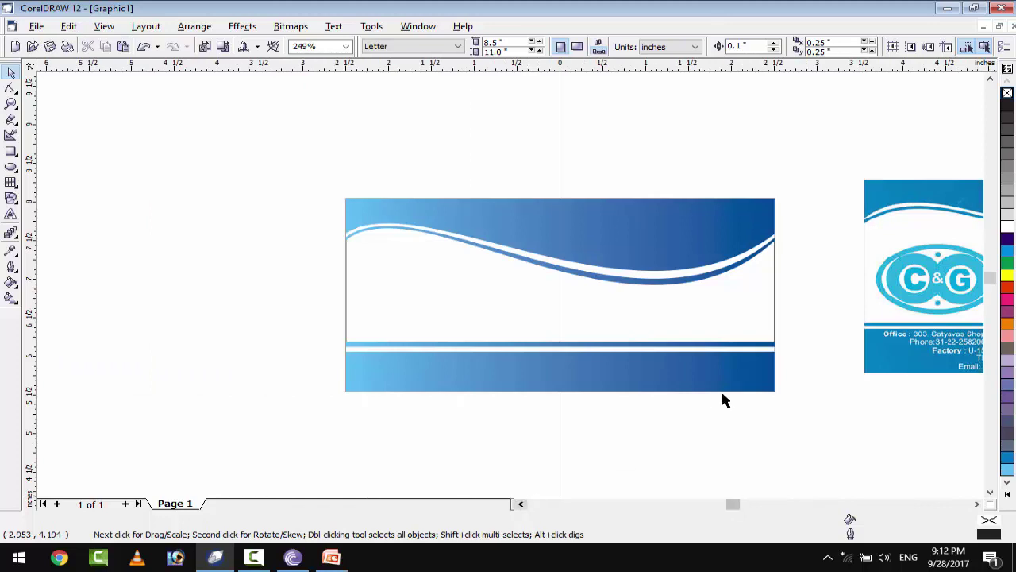
left_click(11, 168)
left_click_drag(137, 216, 210, 284)
key("space")
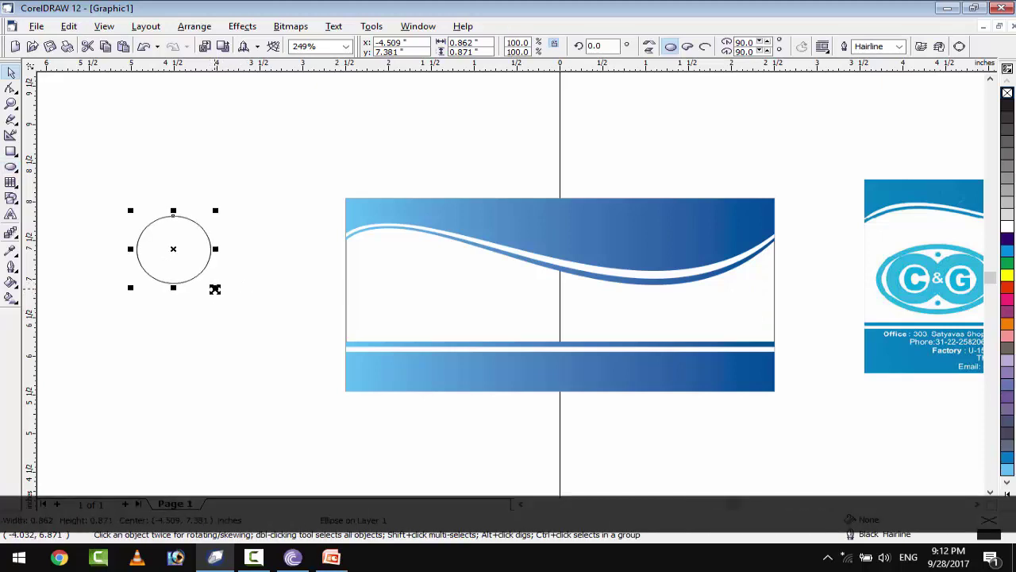
left_click_drag(214, 289, 200, 282)
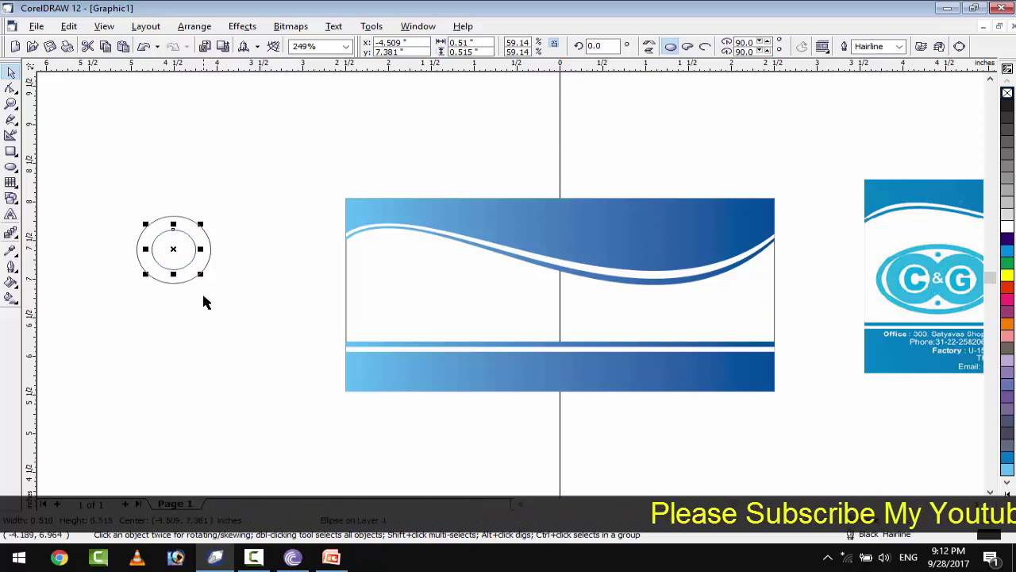
left_click(199, 289)
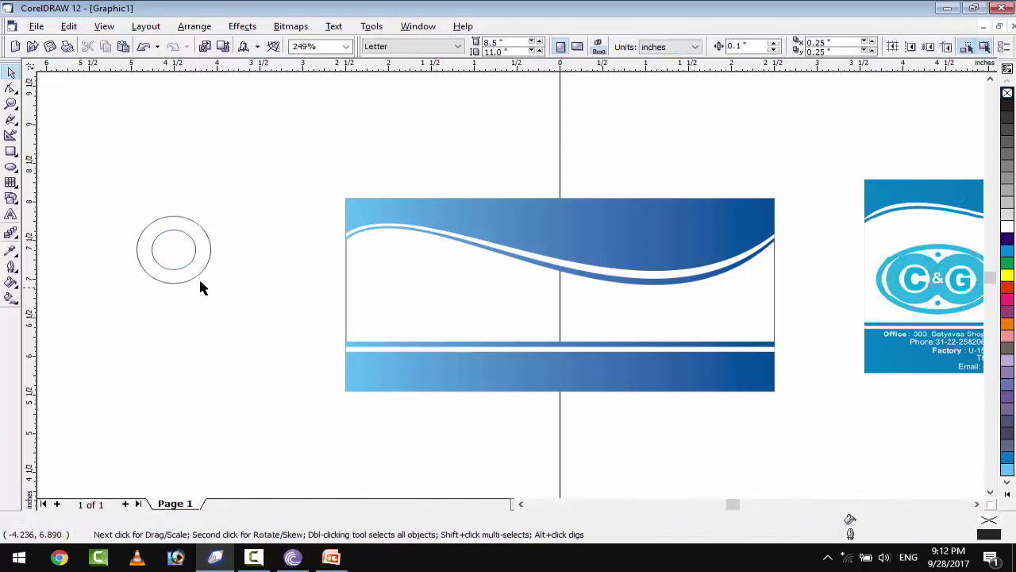
- Fill the outer circle with Sky Blue and the inner circle with White
left_click(200, 273)
left_click(1009, 468)
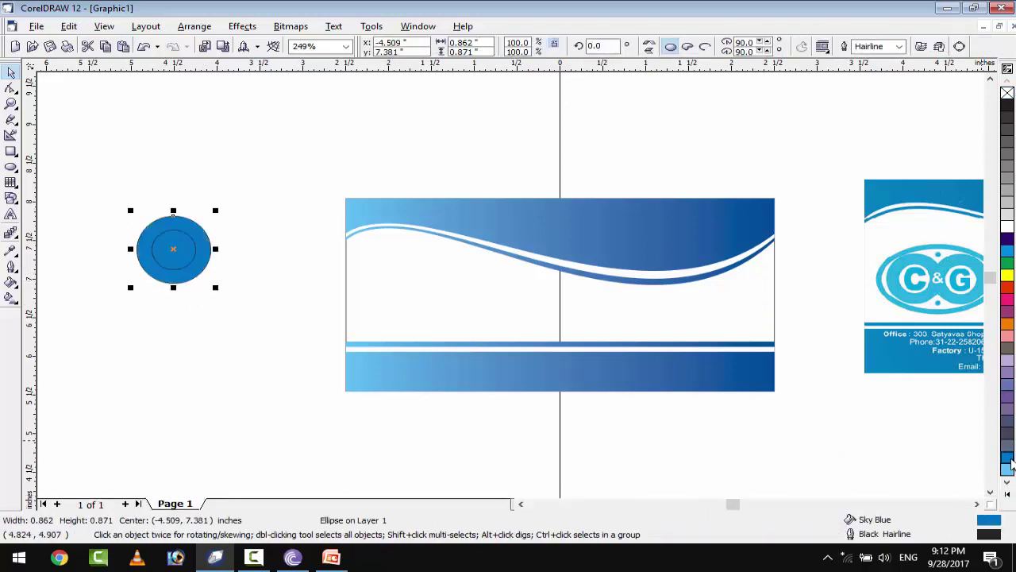
left_click(177, 288)
left_click(182, 267)
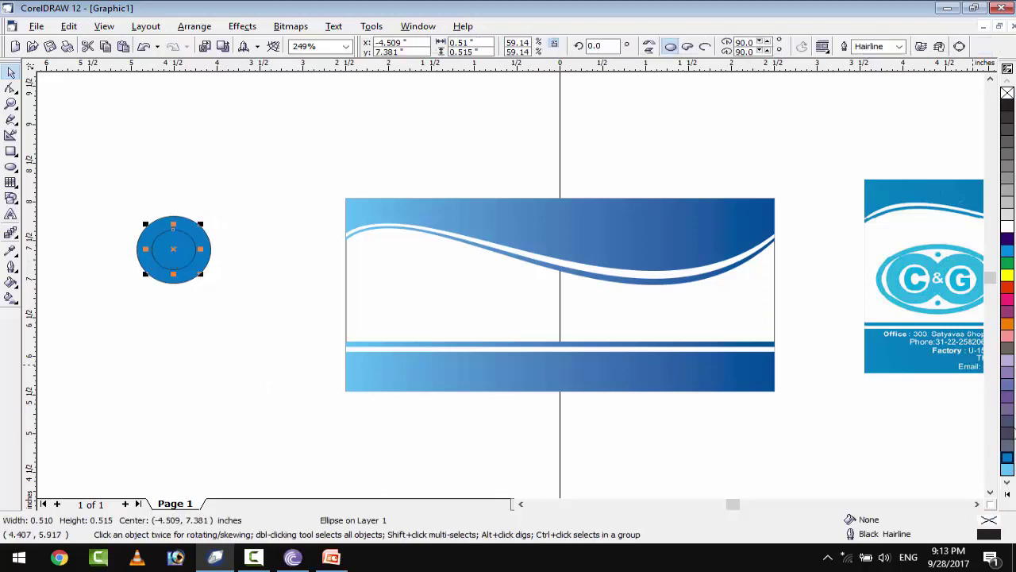
left_click(1008, 228)
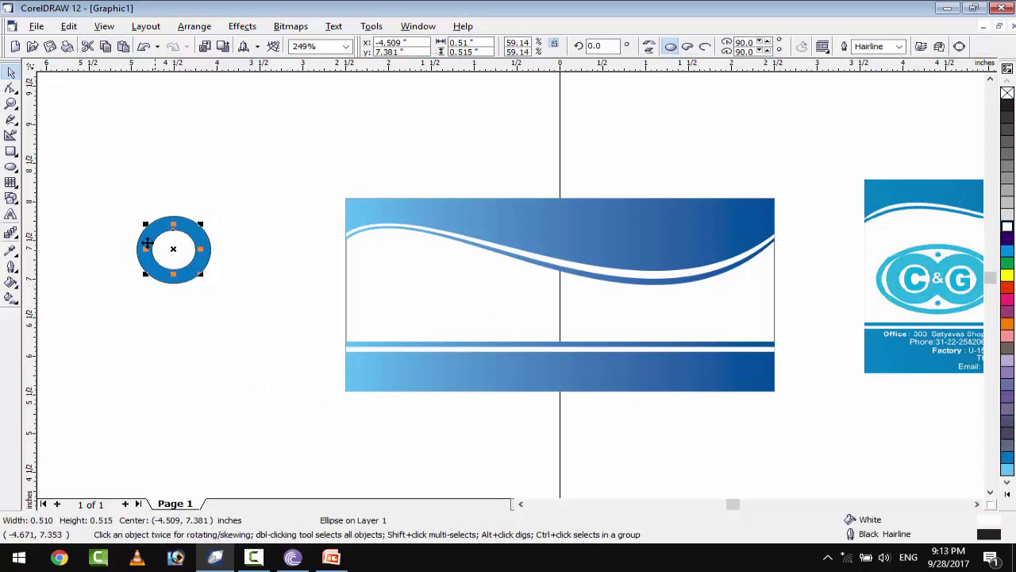
- Remove the outlines from both circles and change the outer circle's fill to Ice Blue
left_click_drag(109, 186, 243, 304)
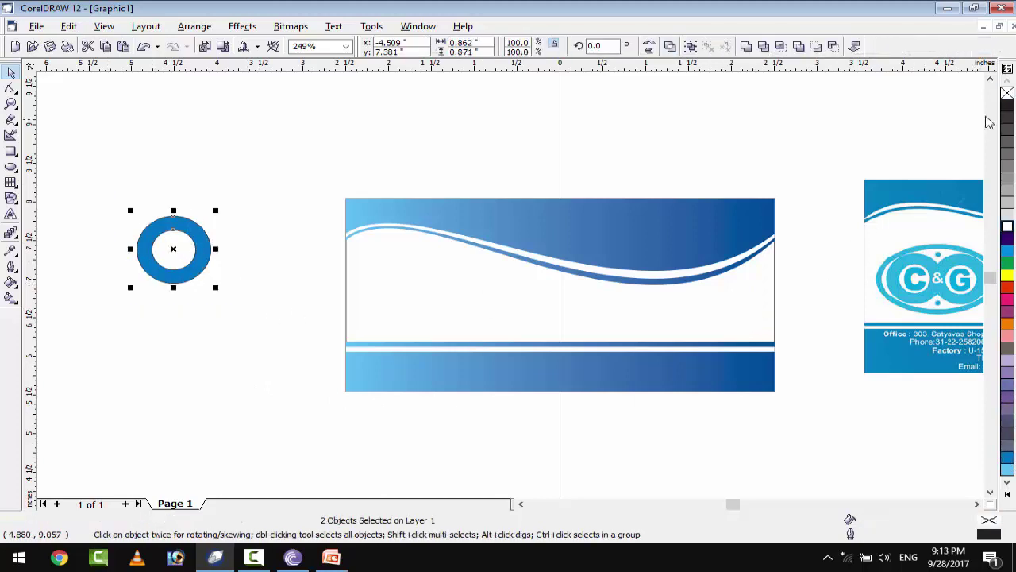
left_click(1006, 94)
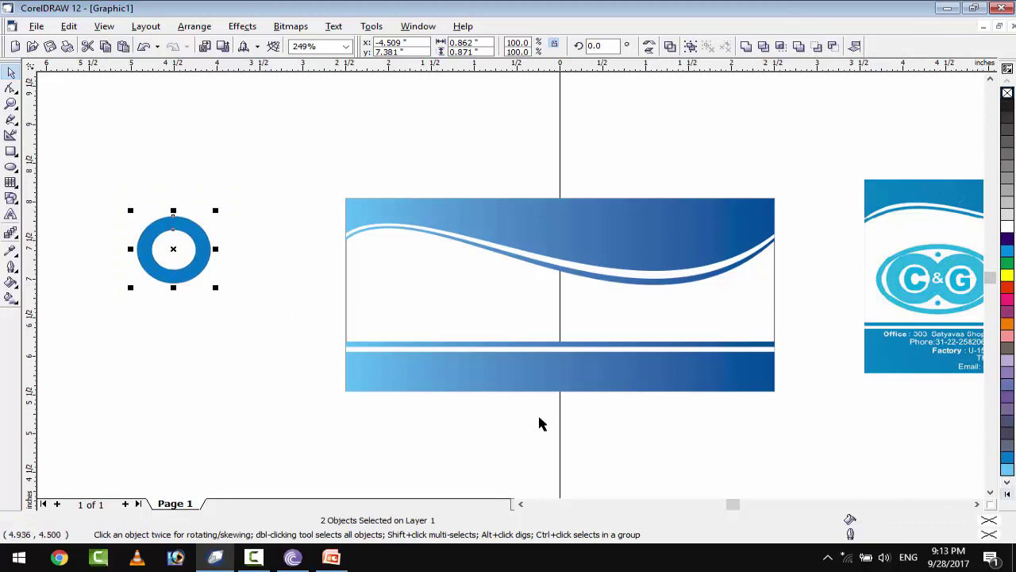
left_click(218, 363)
left_click(188, 284)
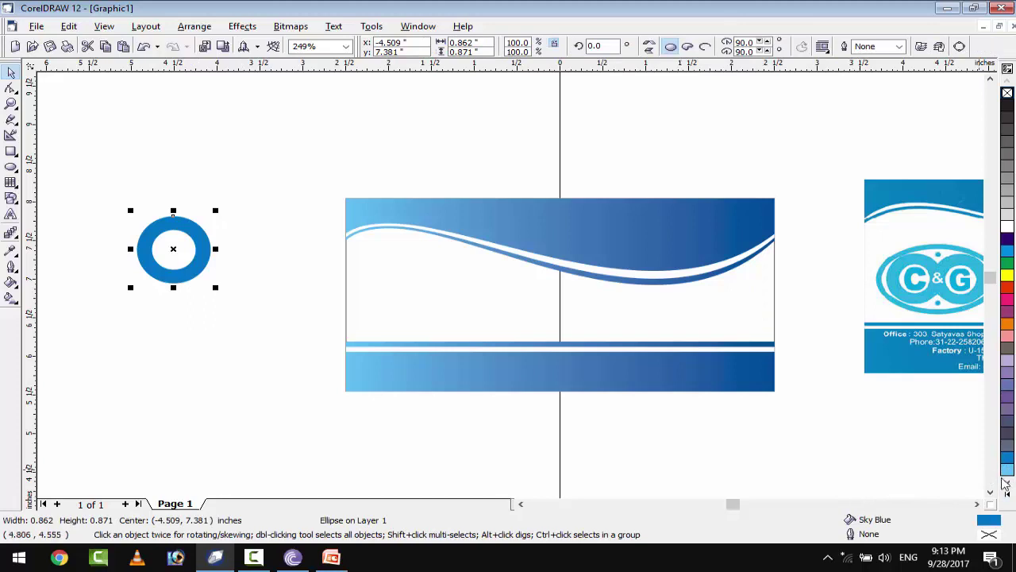
left_click(1008, 484)
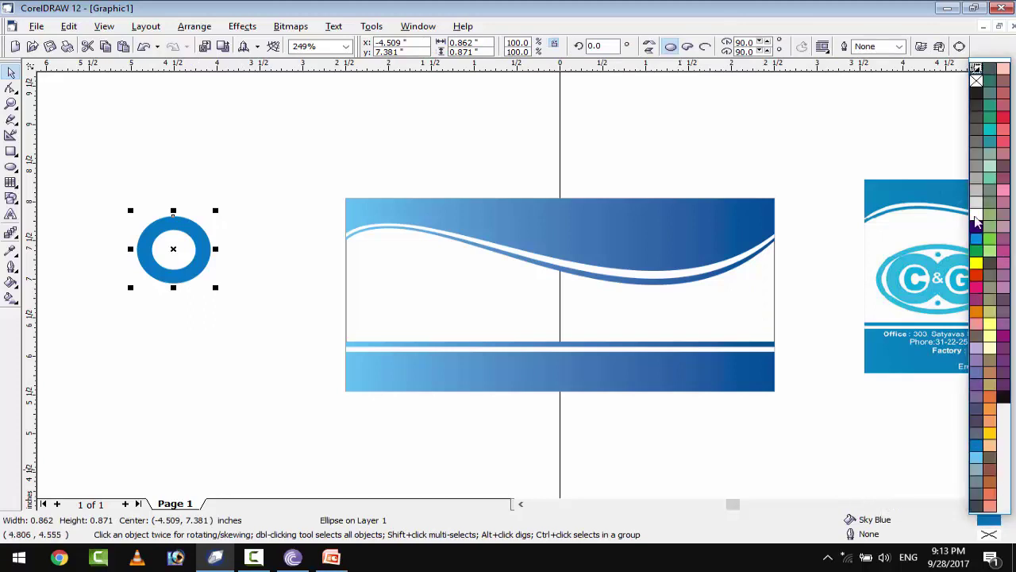
left_click(978, 463)
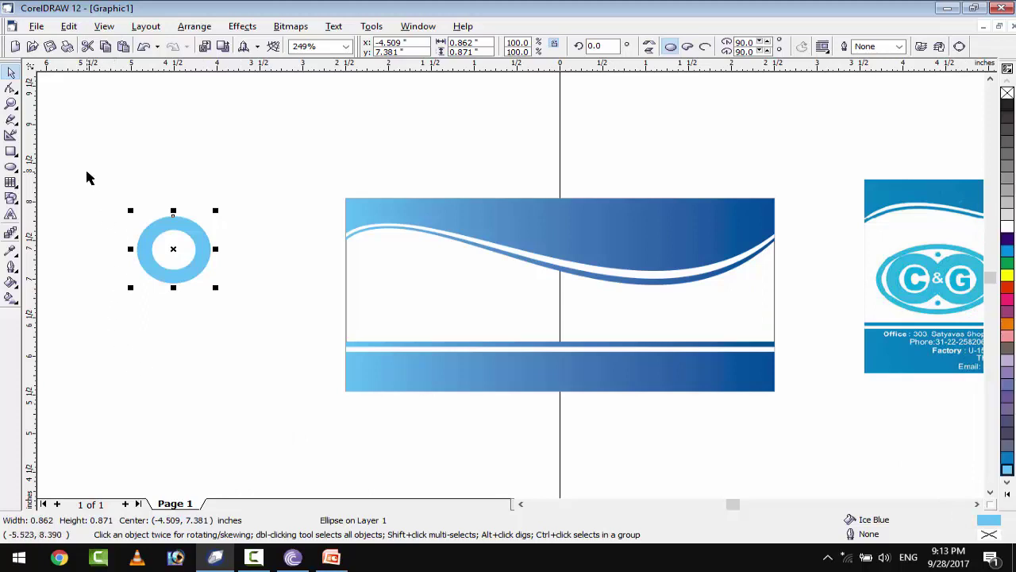
- Group the two circles into a ring and place a duplicate beside it so the two rings slightly overlap
left_click_drag(100, 168, 277, 360)
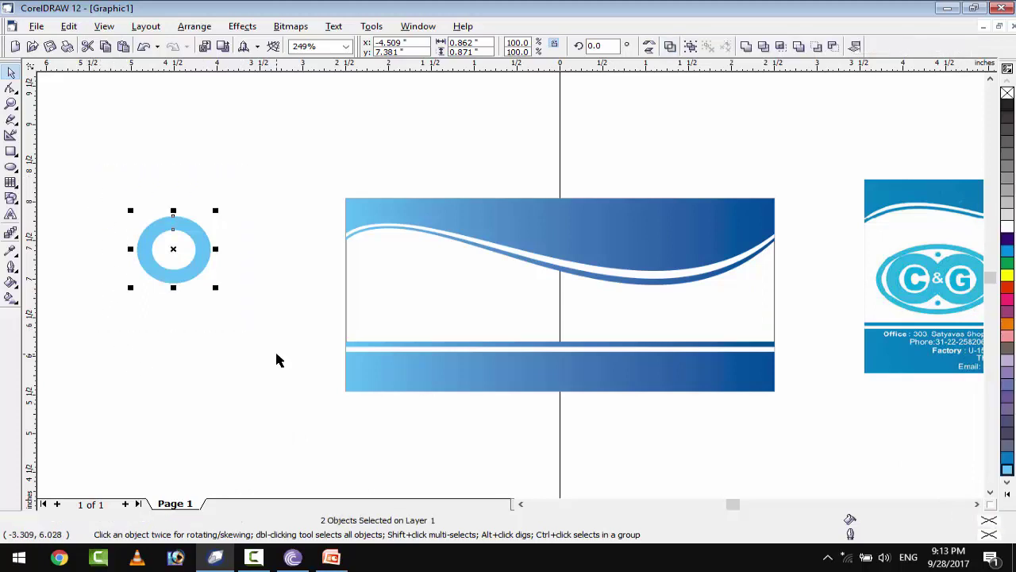
key("ctrl+g")
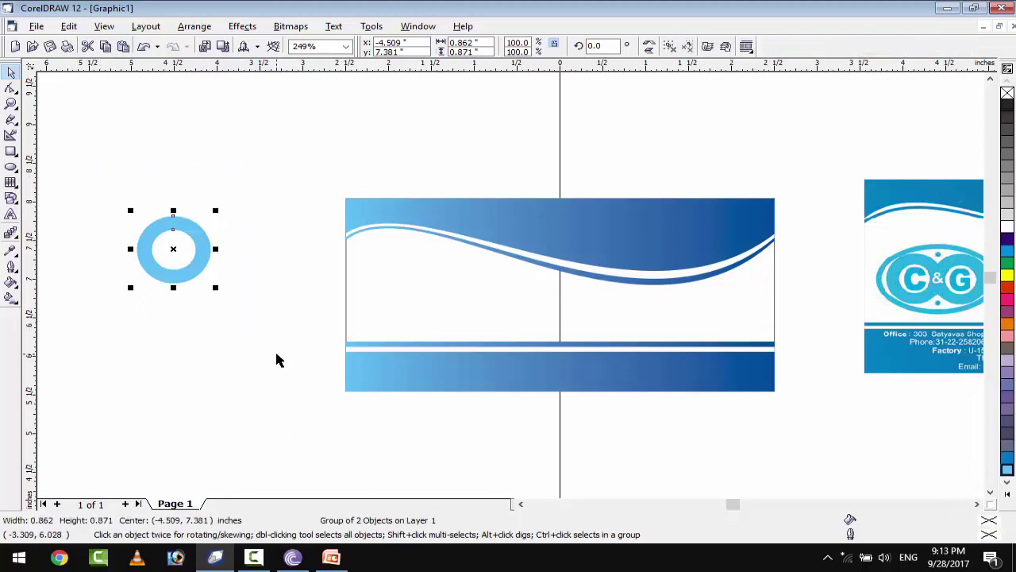
key("ctrl+d")
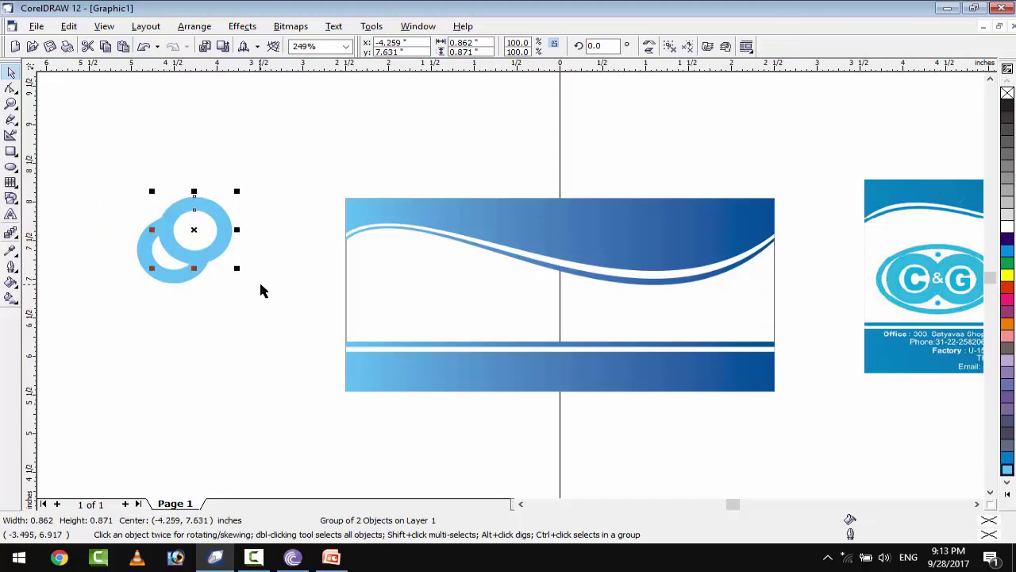
left_click_drag(223, 245, 259, 268)
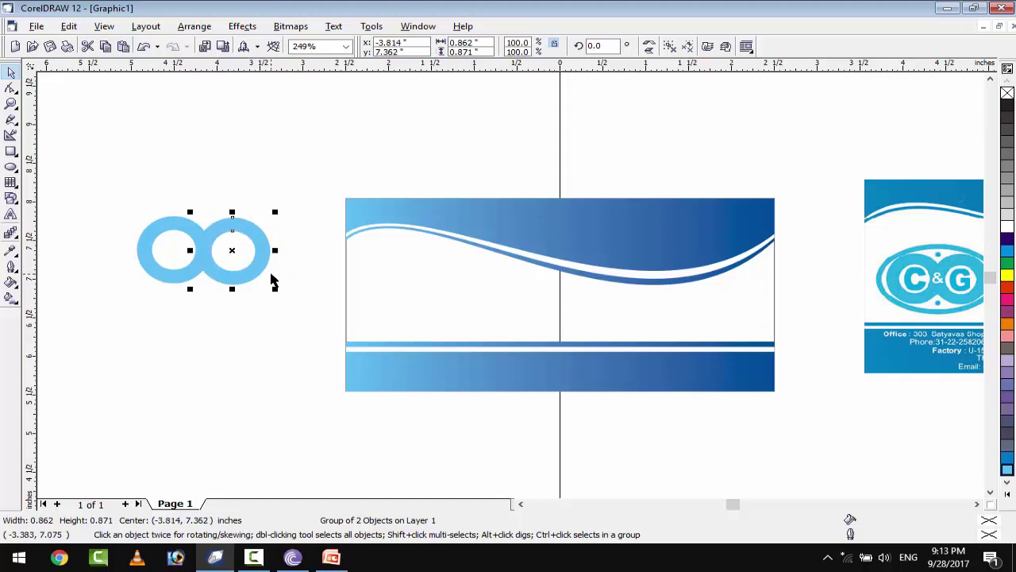
- Top-align the two rings and scale them as one group to about 1.29 by 0.72 inches
left_click_drag(115, 190, 308, 325)
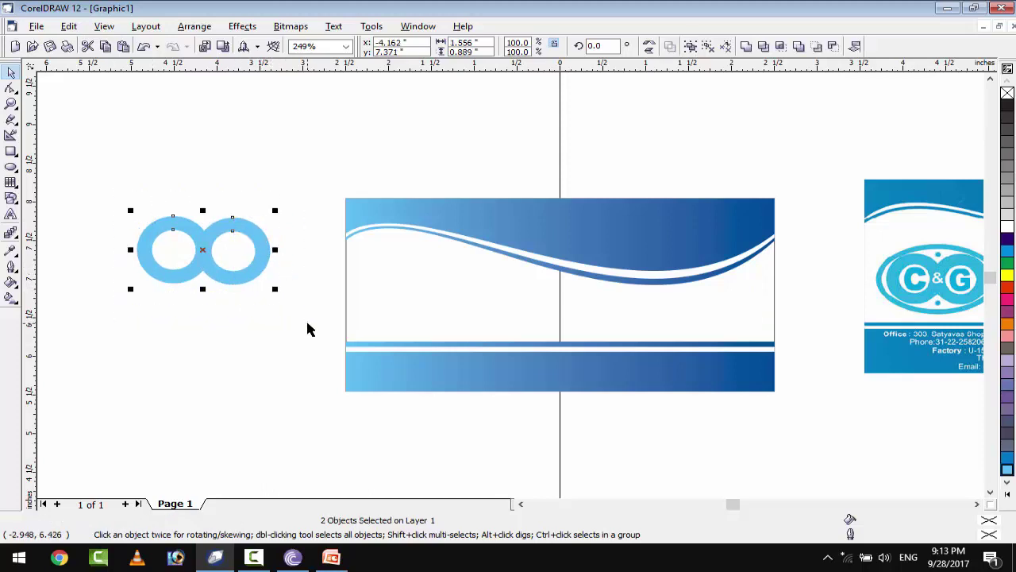
key("t")
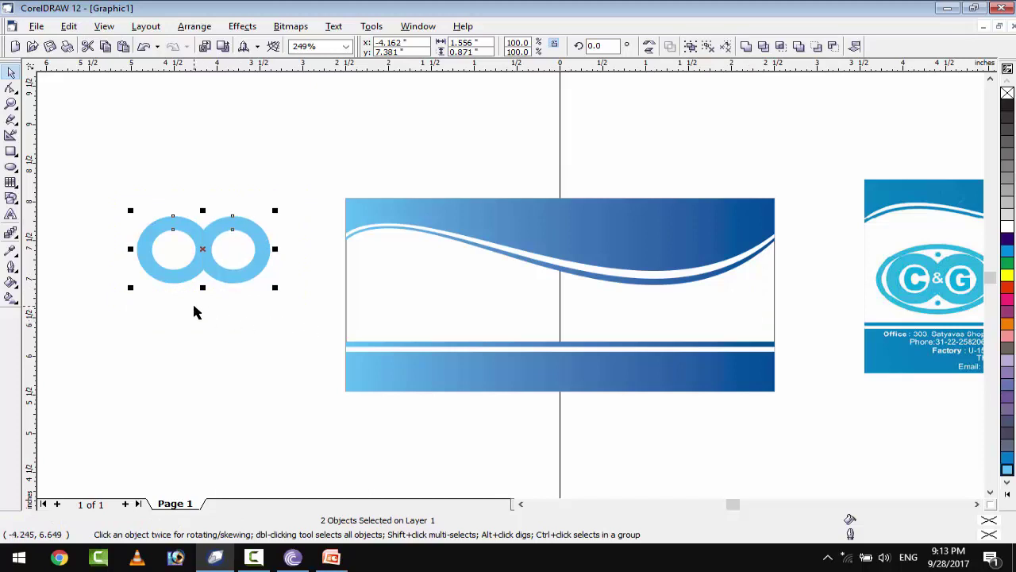
key("ctrl+g")
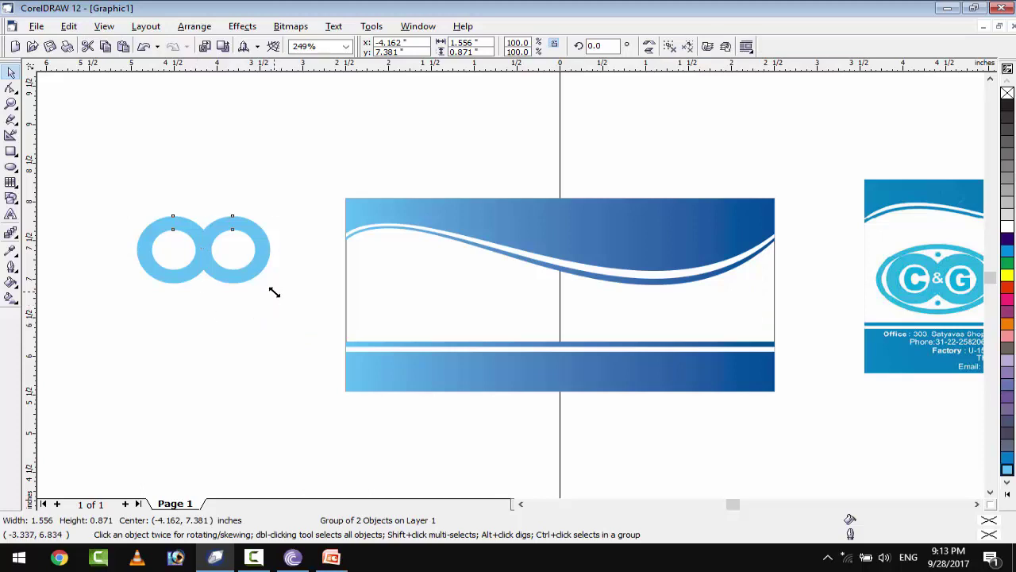
left_click_drag(275, 286, 252, 278)
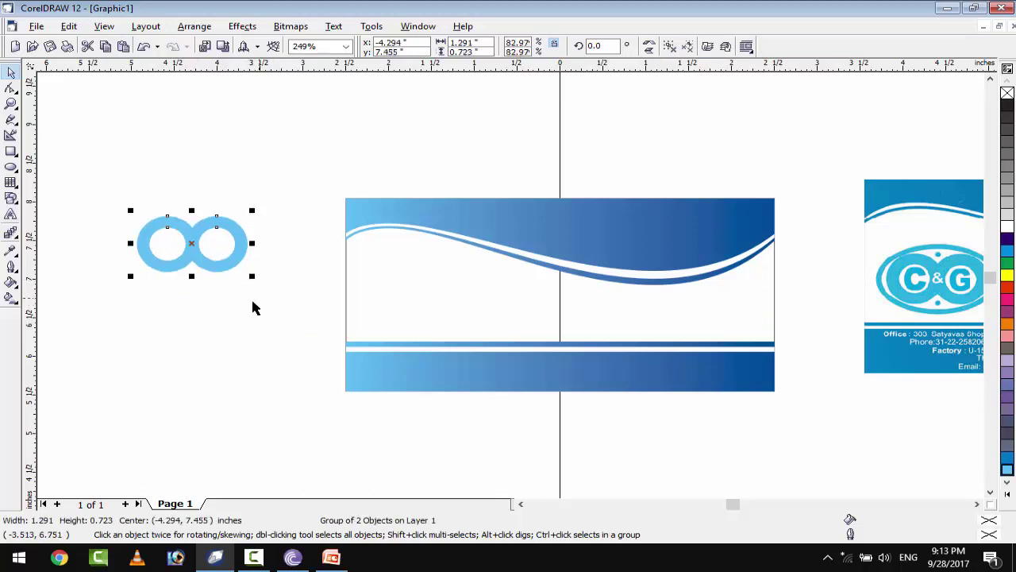
- Draw a horizontal ellipse about 1.88 by 1.11 inches in the empty area above the rings and card
left_click(10, 166)
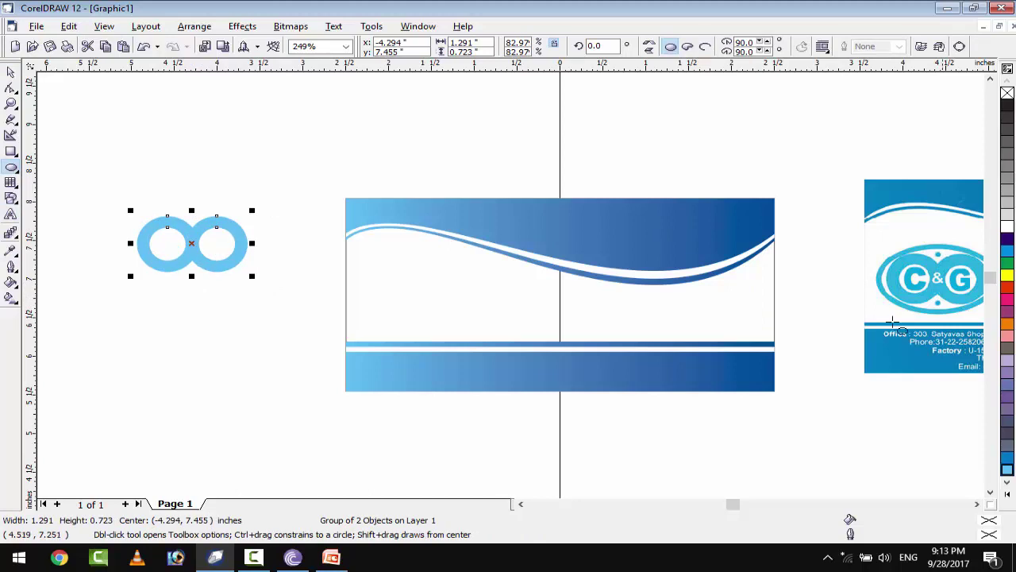
key("F4")
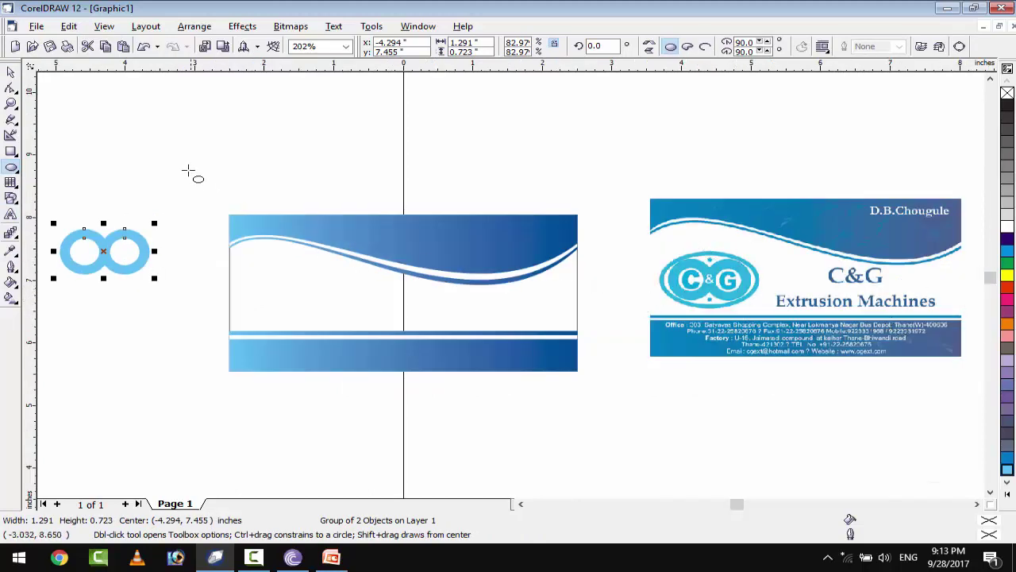
left_click_drag(145, 107, 275, 178)
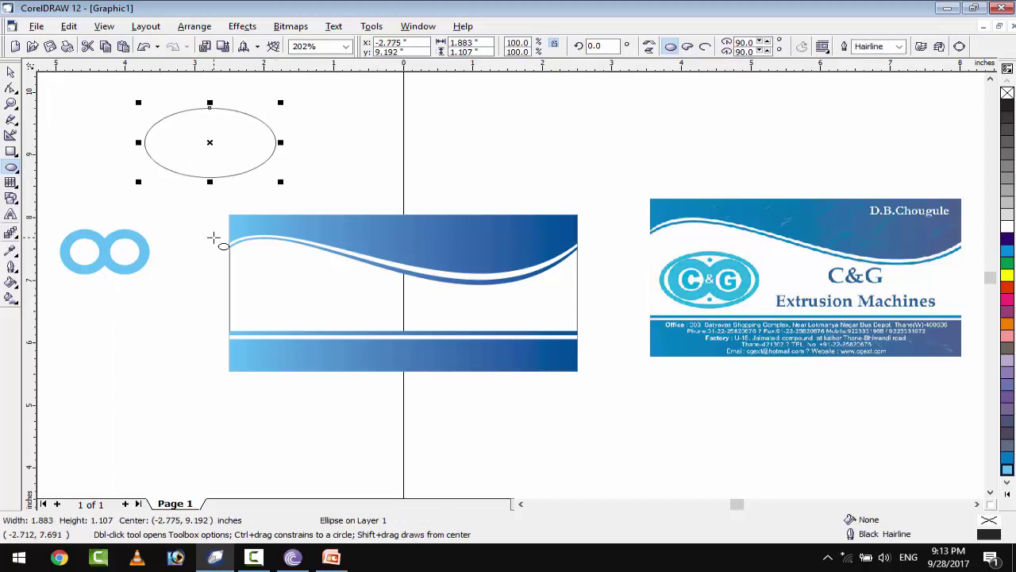
- Create a smaller concentric copy of the ellipse, about 1.53 by 0.90 inches, inside the original
left_click(12, 72)
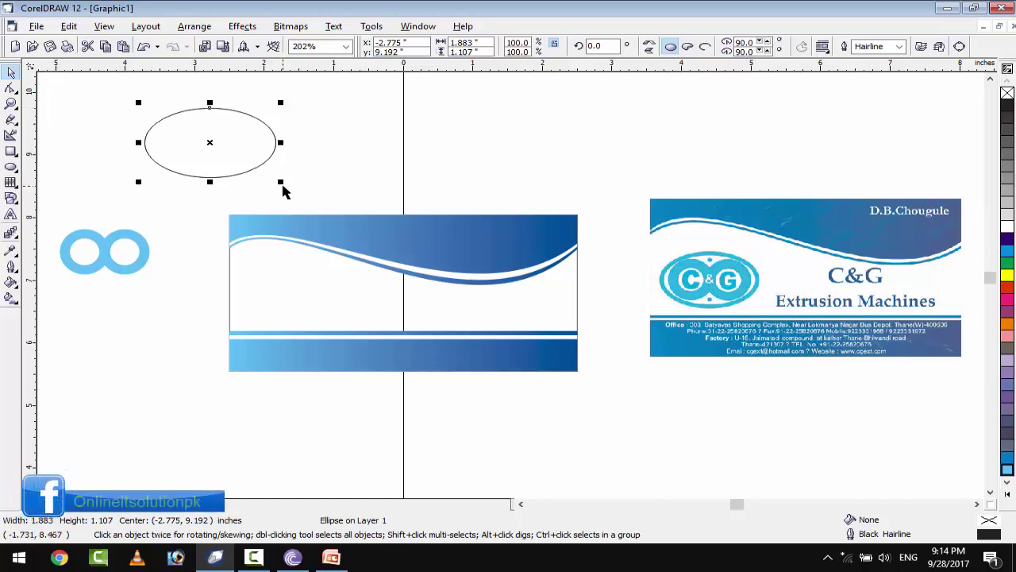
left_click_drag(281, 184, 280, 179)
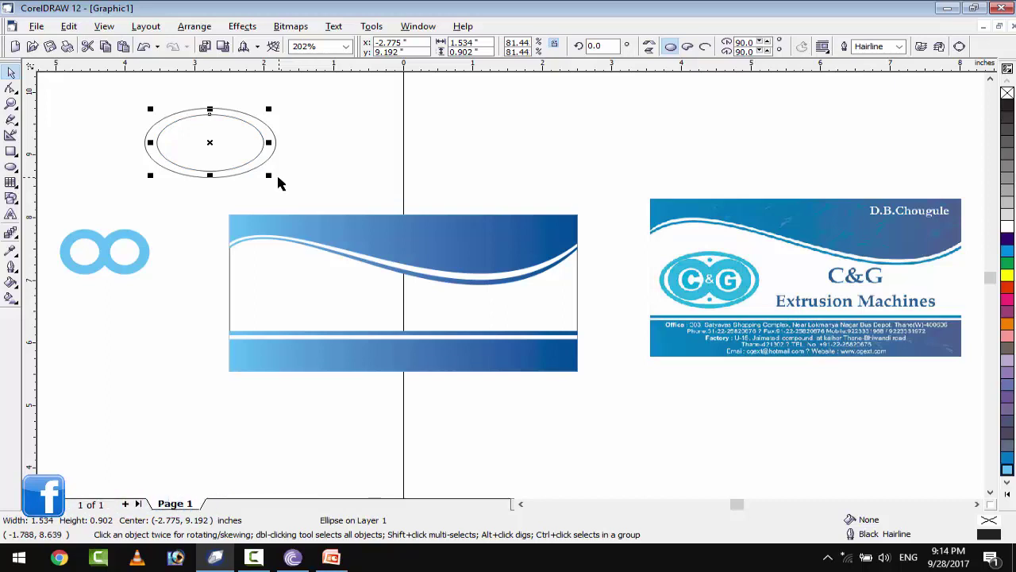
left_click(102, 109)
- Copy the fill of the blue rings onto the outer ellipse and fill the inner ellipse with white
left_click(107, 243)
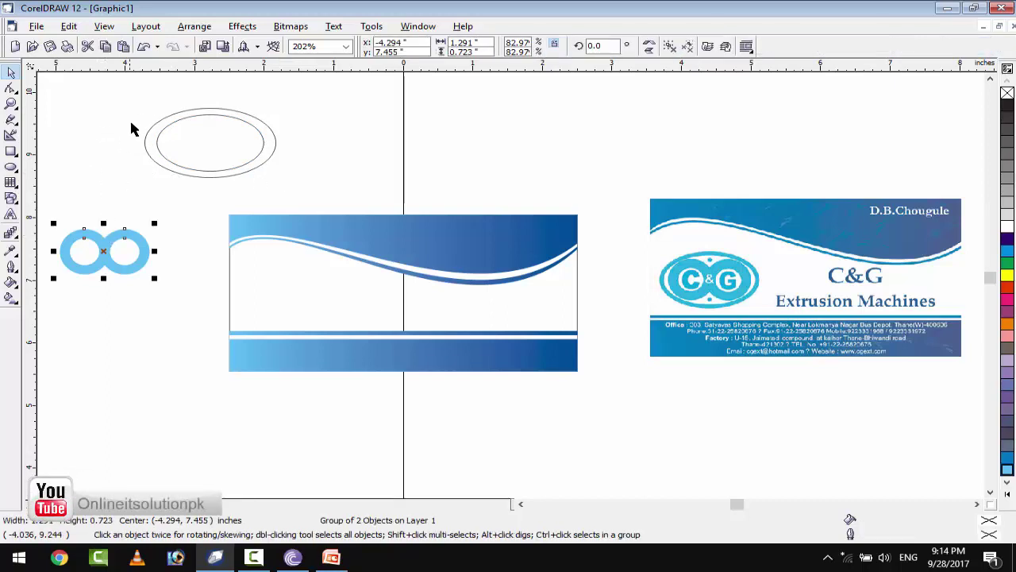
left_click(149, 156)
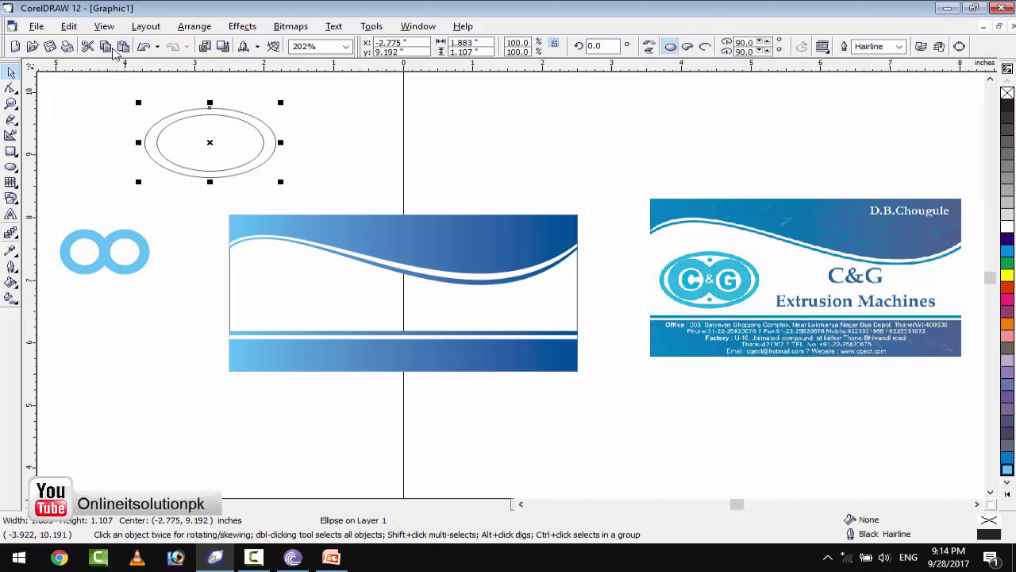
left_click(69, 26)
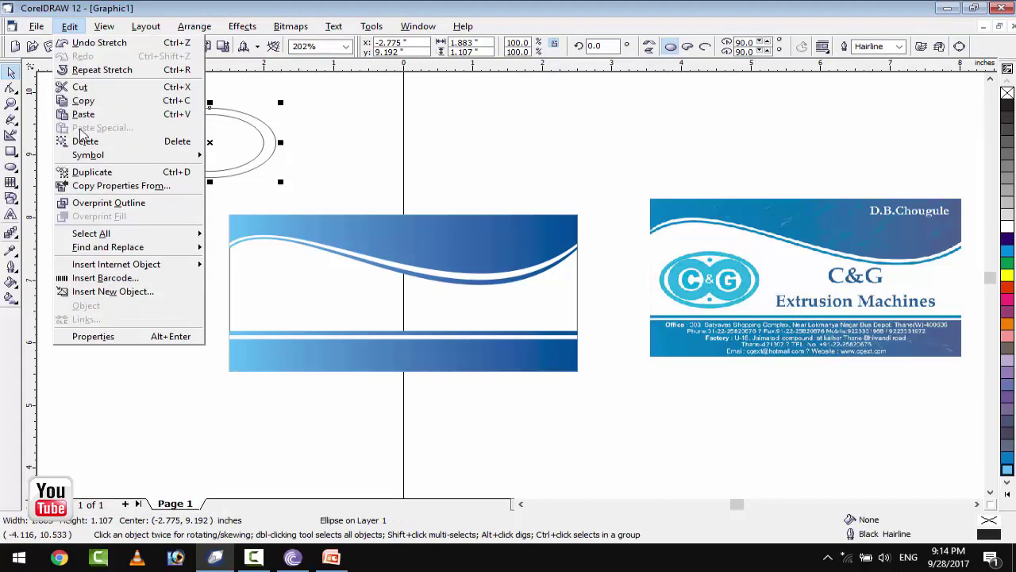
left_click(94, 186)
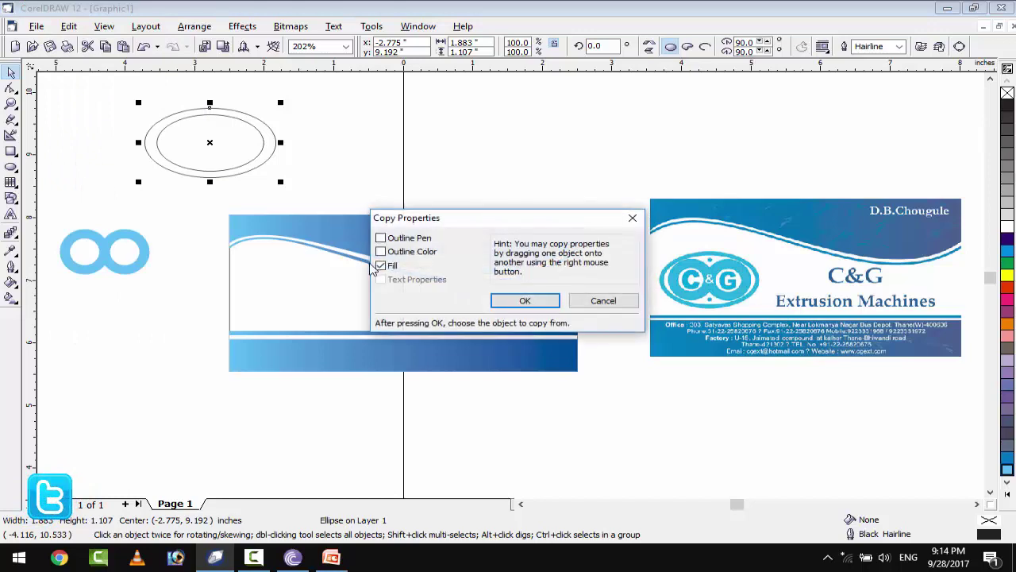
left_click(524, 301)
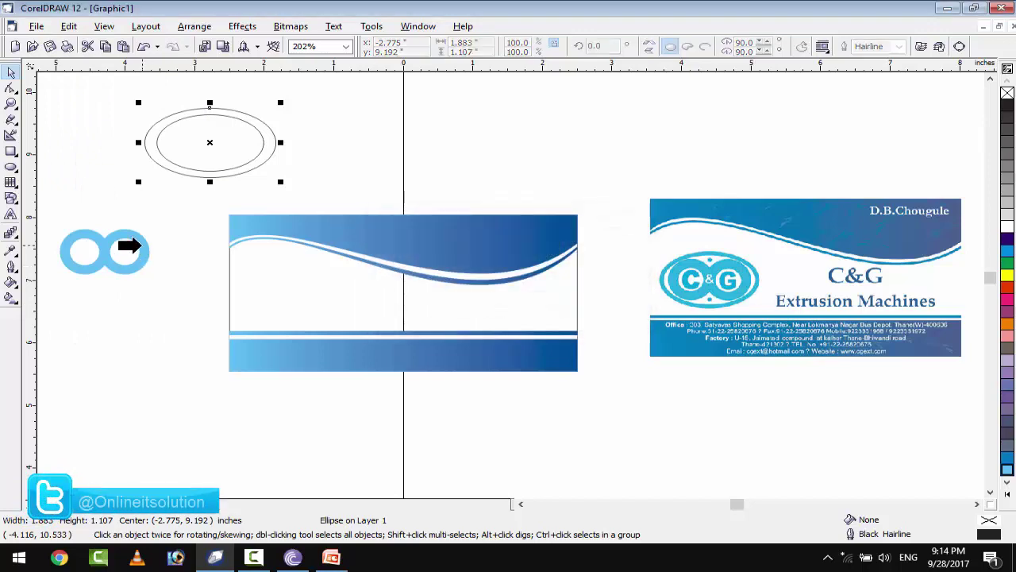
left_click(142, 246)
left_click(141, 188)
left_click(209, 146)
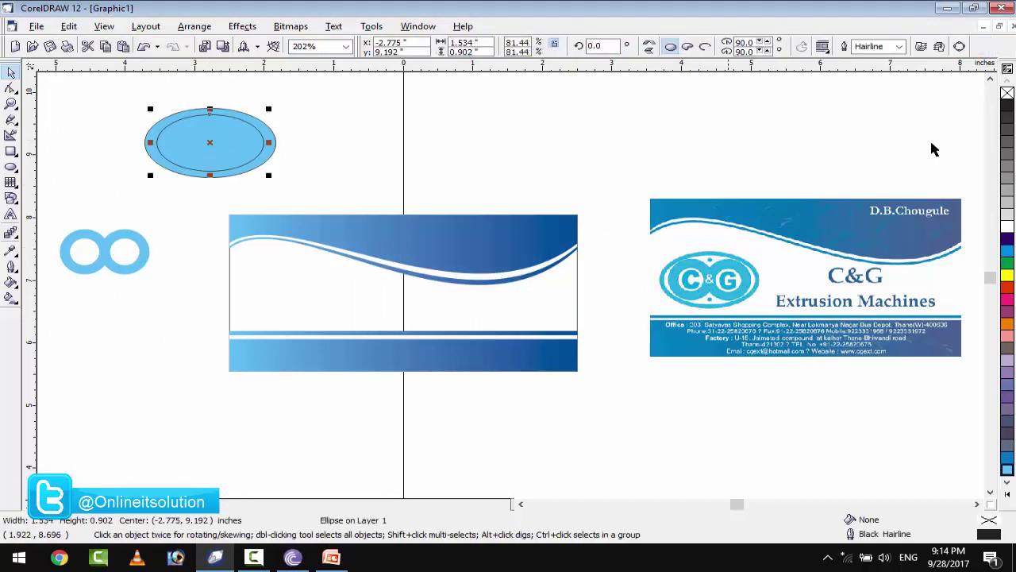
left_click(1007, 226)
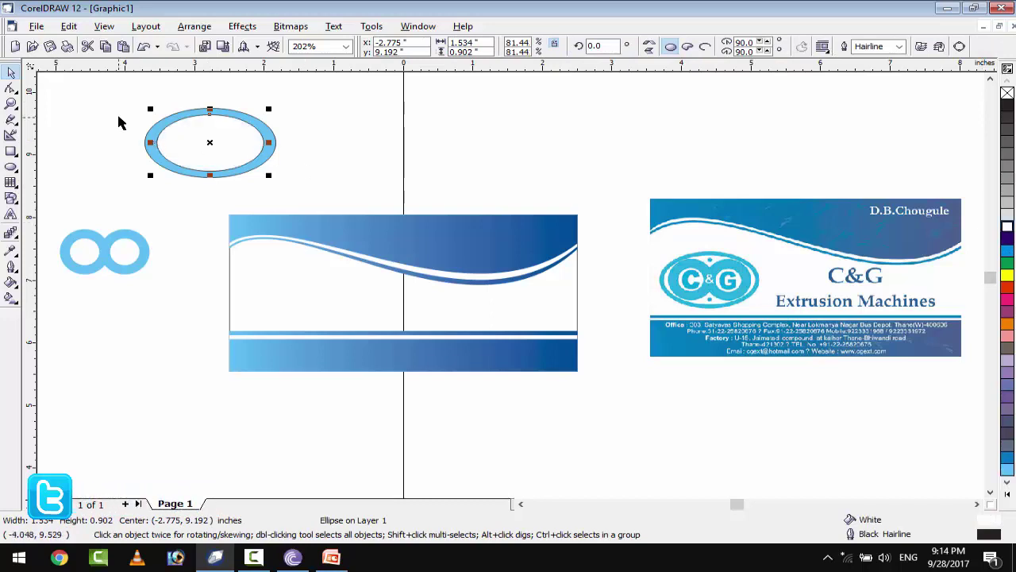
- Remove the outlines from both ellipses and group them
left_click_drag(119, 92, 313, 195)
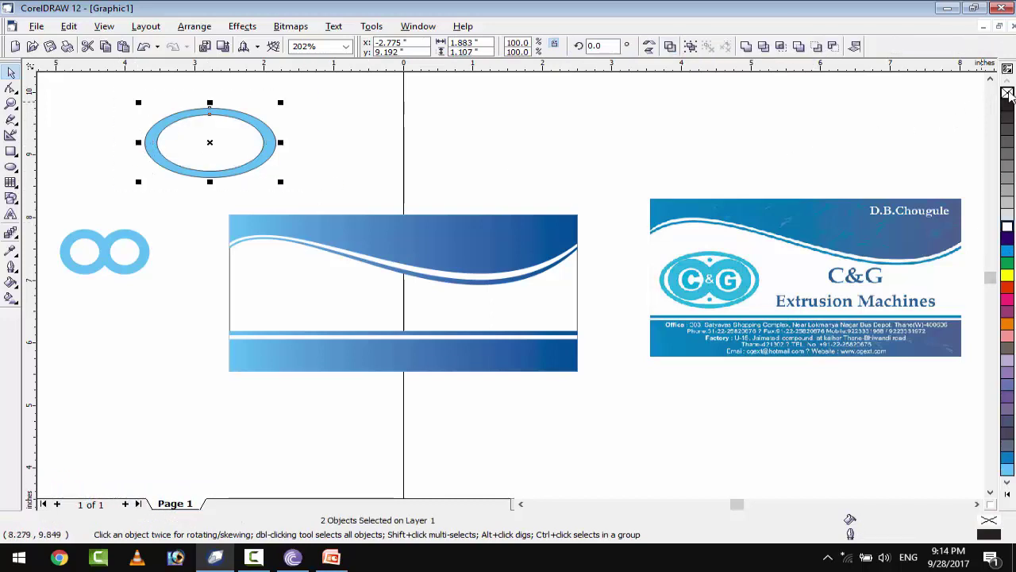
right_click(1007, 93)
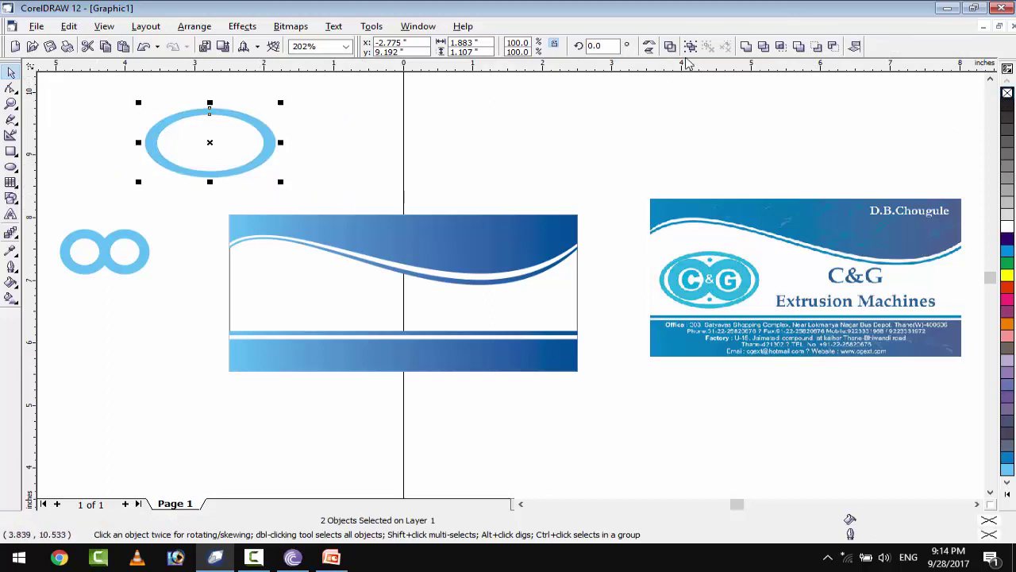
left_click(691, 45)
- Move the double-ring group onto the middle of the ellipse and bring it in front of the ellipse
left_click_drag(133, 242, 232, 143)
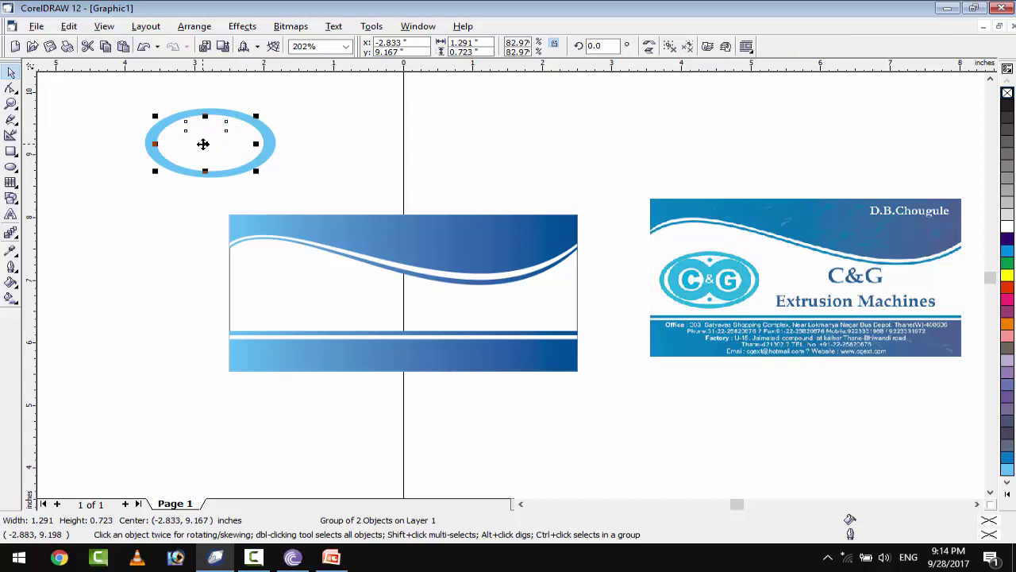
right_click(203, 144)
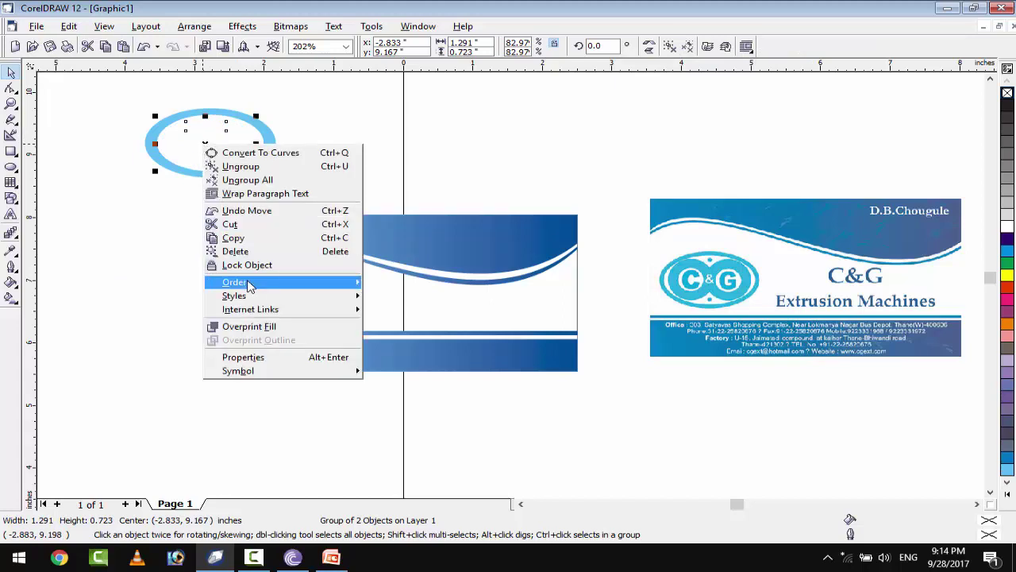
mouse_move(334, 286)
left_click(393, 287)
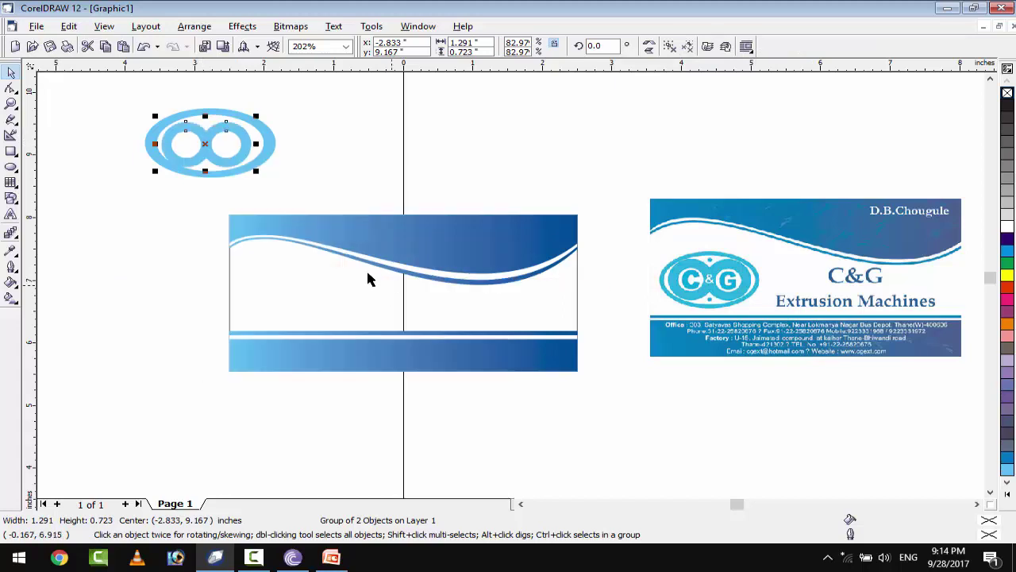
- Adjust the rings to about 1.288 by 0.721 inches so they fit inside the white ellipse, and group them with the ellipses
scroll(211, 143, "up", 2)
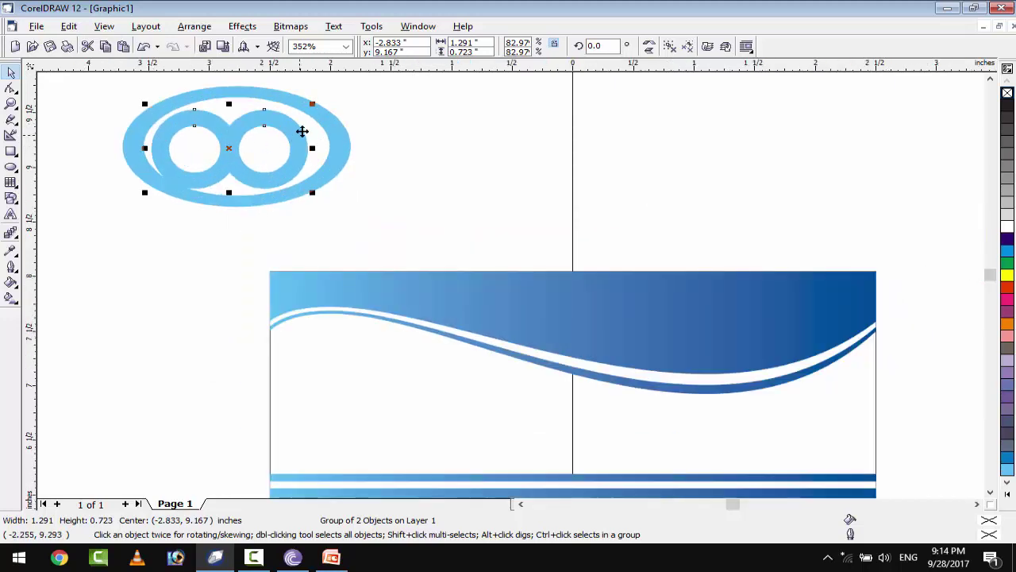
left_click_drag(312, 104, 316, 102)
left_click_drag(143, 193, 150, 193)
scroll(150, 222, "down", 1)
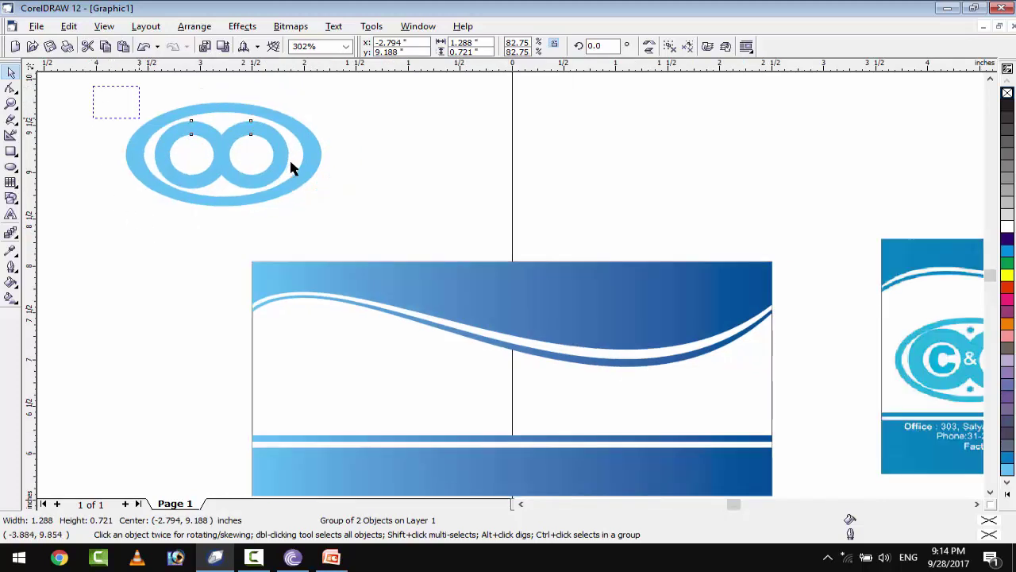
left_click_drag(396, 231, 397, 232)
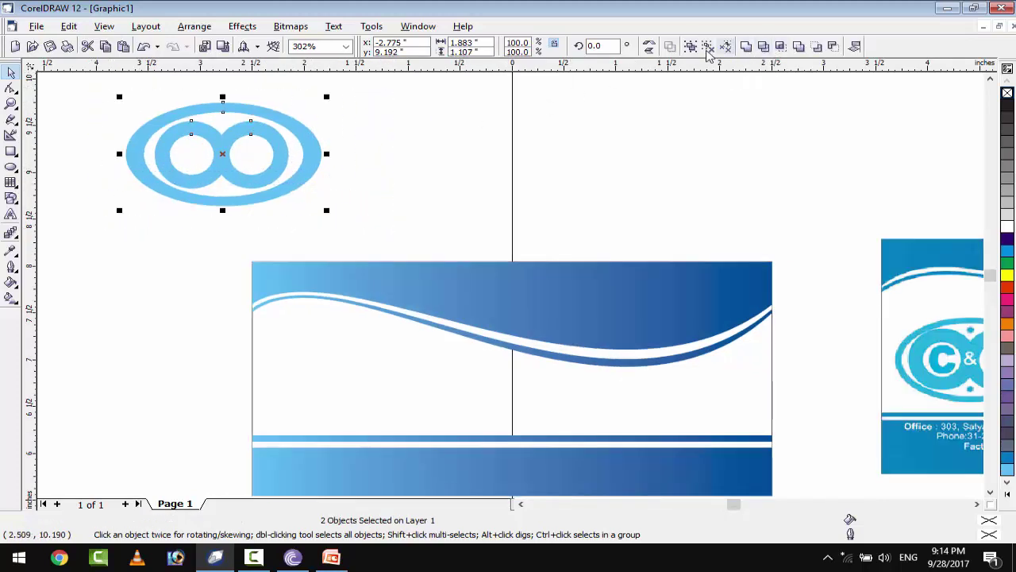
left_click(691, 46)
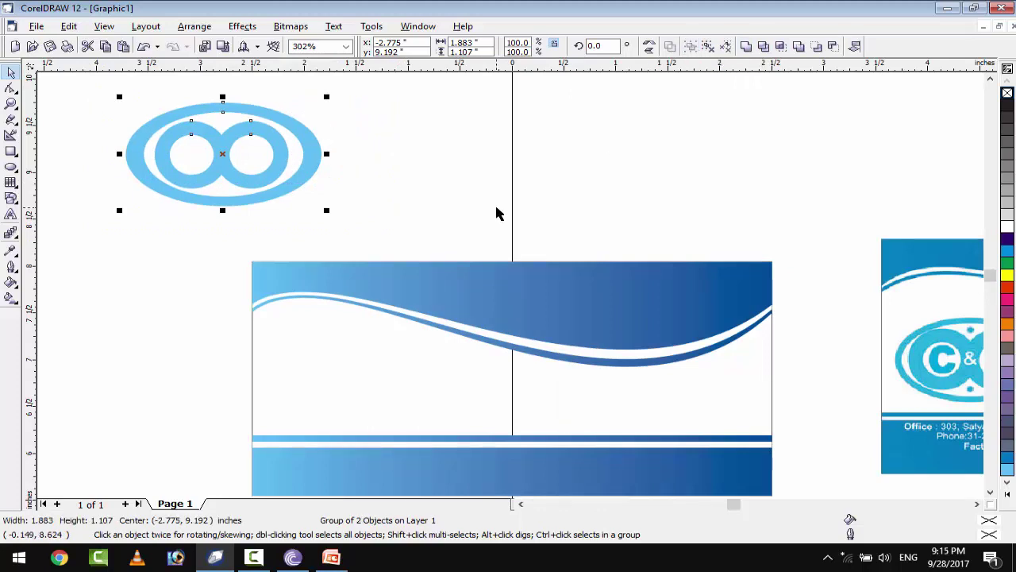
- Scale the oval logo down and place it in the white area at the card's left side, below the wave
scroll(498, 212, "down", 1)
left_click_drag(351, 208, 330, 196)
left_click_drag(381, 330, 372, 382)
left_click_drag(453, 386, 434, 376)
left_click(161, 238)
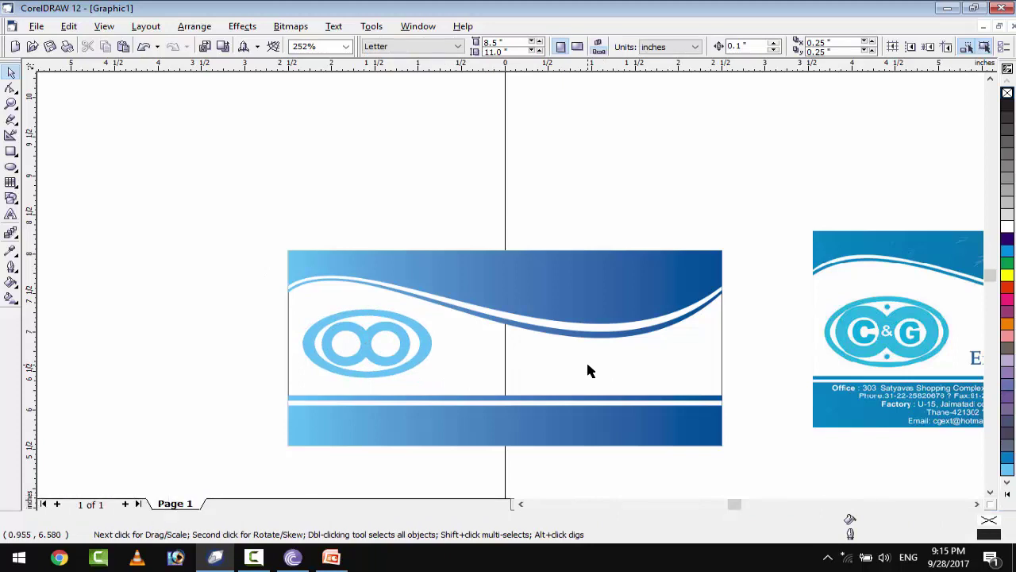
left_click(10, 214)
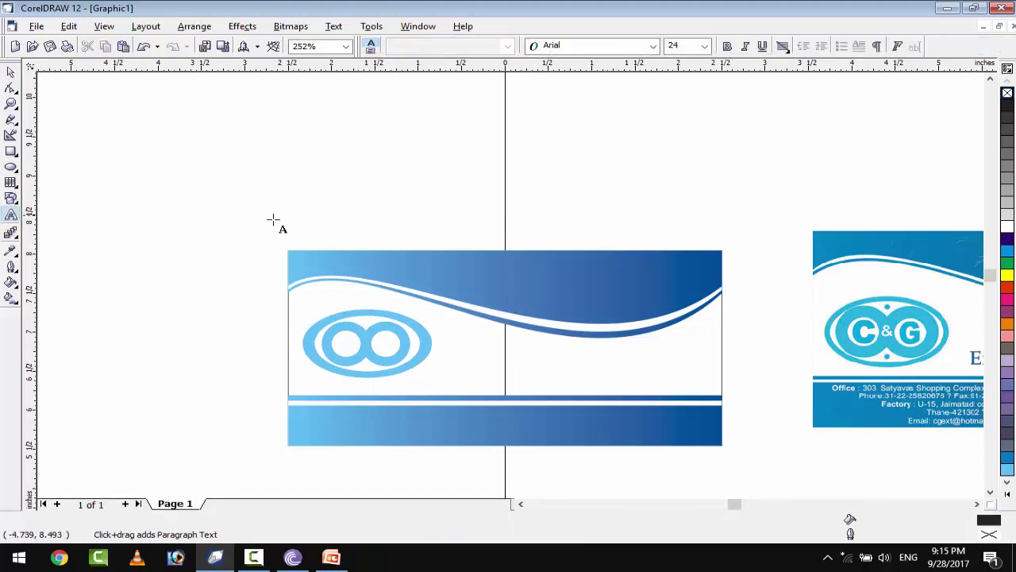
left_click(10, 73)
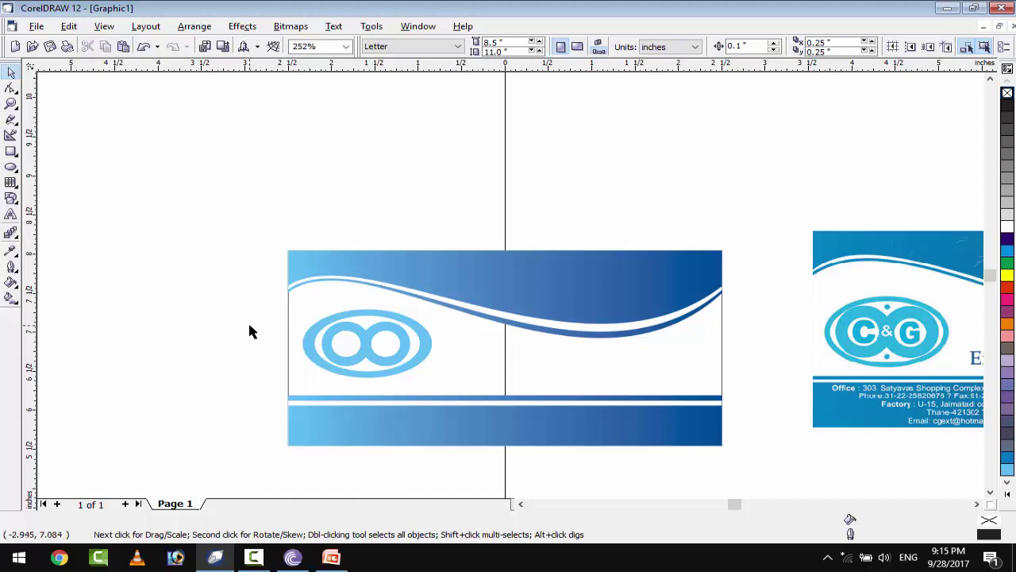
key("F4")
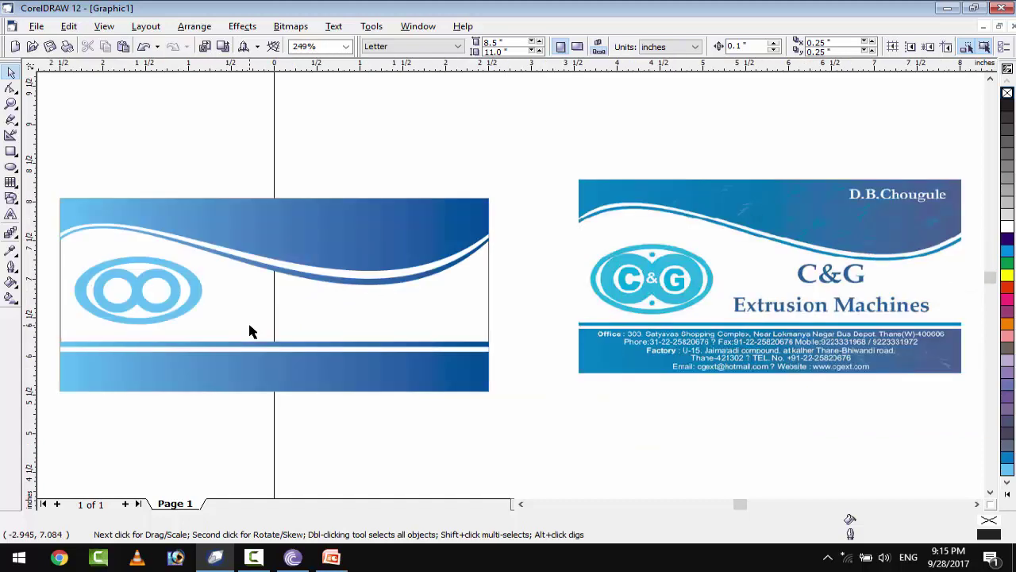